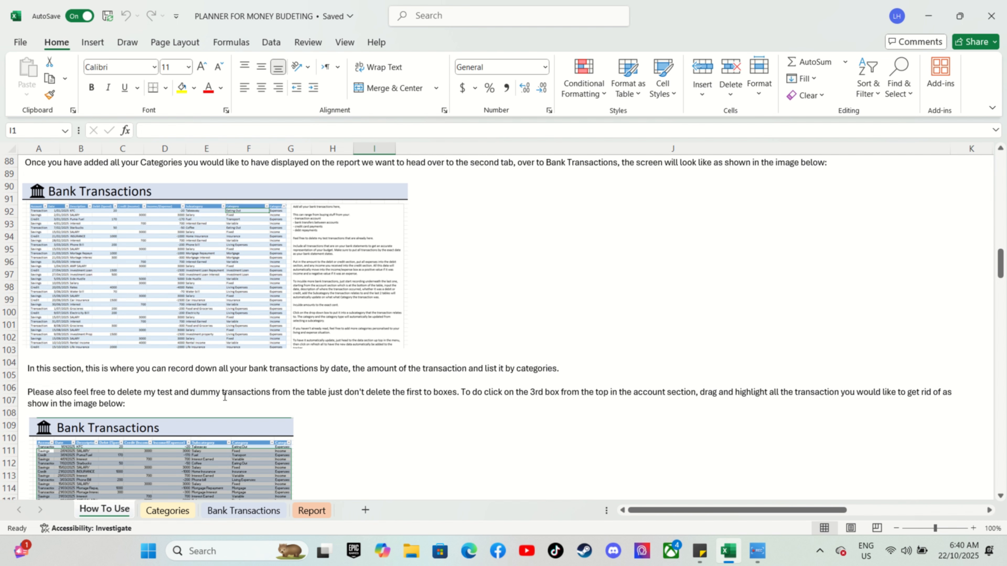
# - Look through the How To Use, Categories, Bank Transactions and Report sheets, and return to Categories
pyautogui.scroll(20, 209, 392)
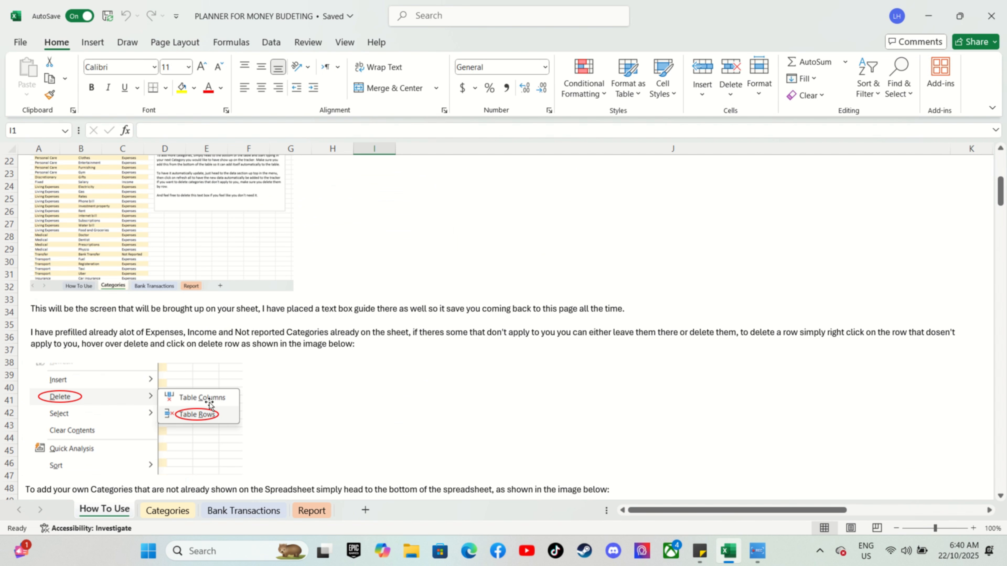
pyautogui.scroll(2, 211, 401)
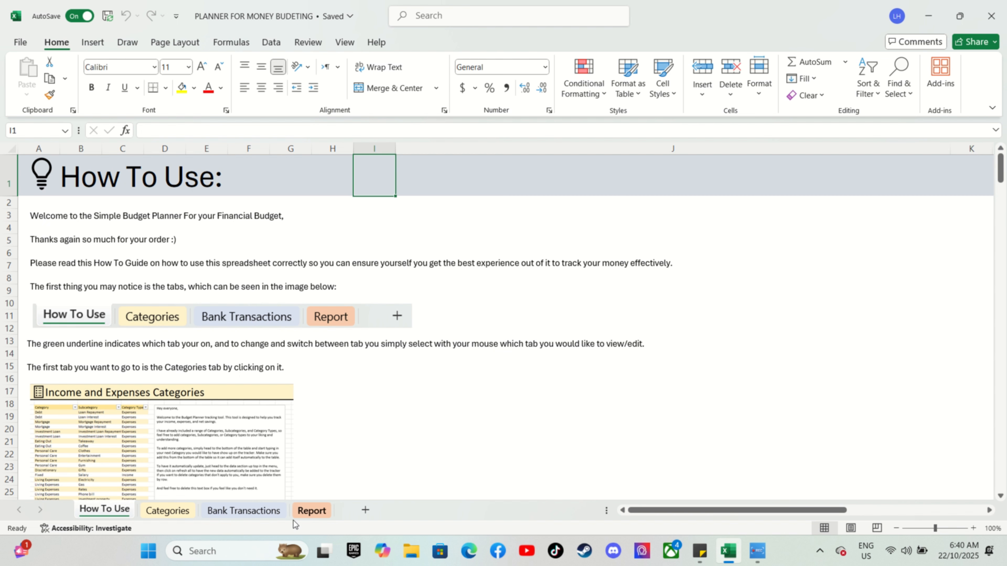
pyautogui.click(185, 513)
pyautogui.click(235, 512)
pyautogui.click(305, 517)
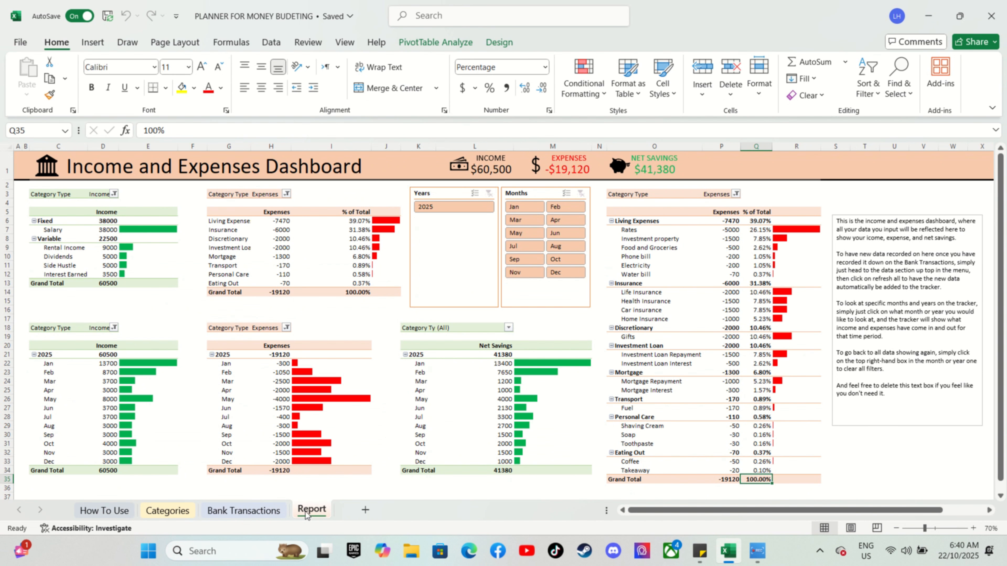
pyautogui.click(243, 511)
pyautogui.click(310, 512)
pyautogui.click(168, 510)
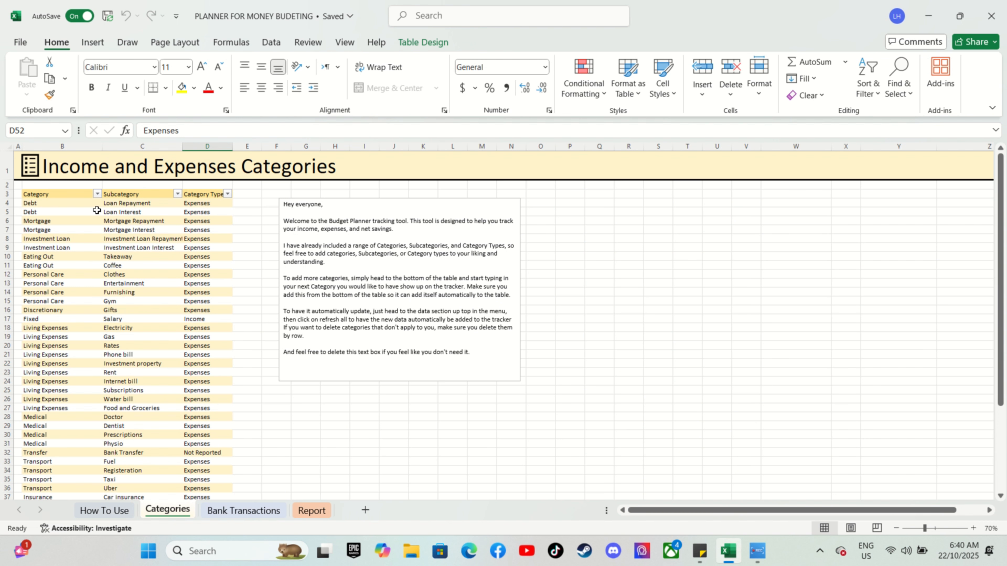
# - Review the full list of categories, subcategories and category types on the Categories sheet
pyautogui.scroll(-3, 97, 210)
pyautogui.scroll(3, 93, 219)
pyautogui.scroll(-1, 184, 306)
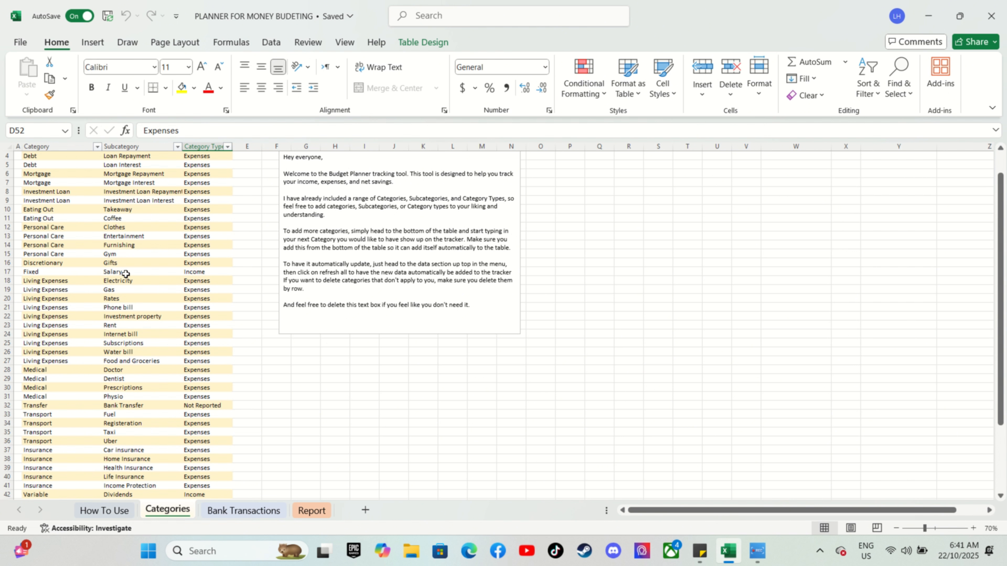
pyautogui.scroll(-4, 194, 275)
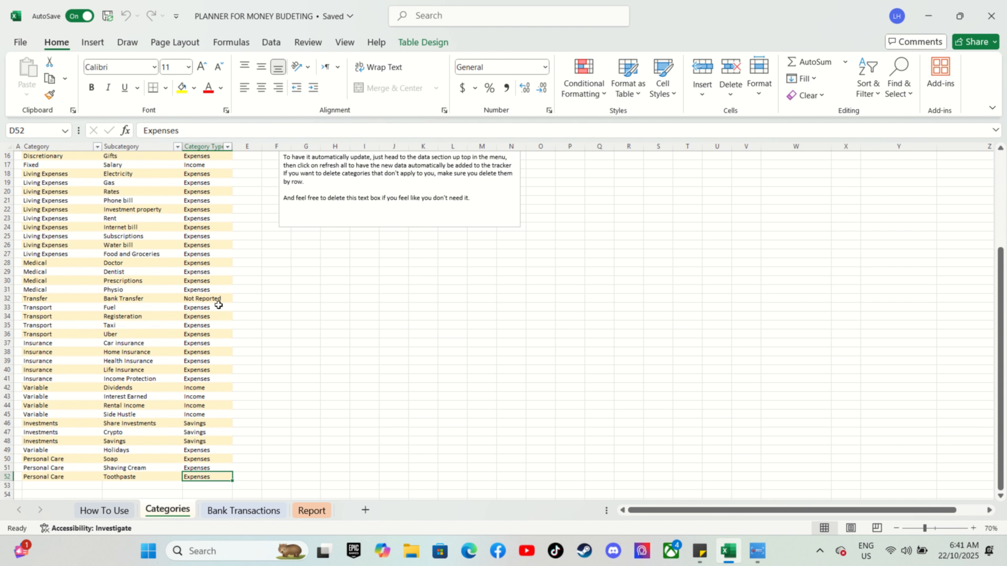
pyautogui.scroll(-2, 218, 305)
pyautogui.scroll(5, 166, 351)
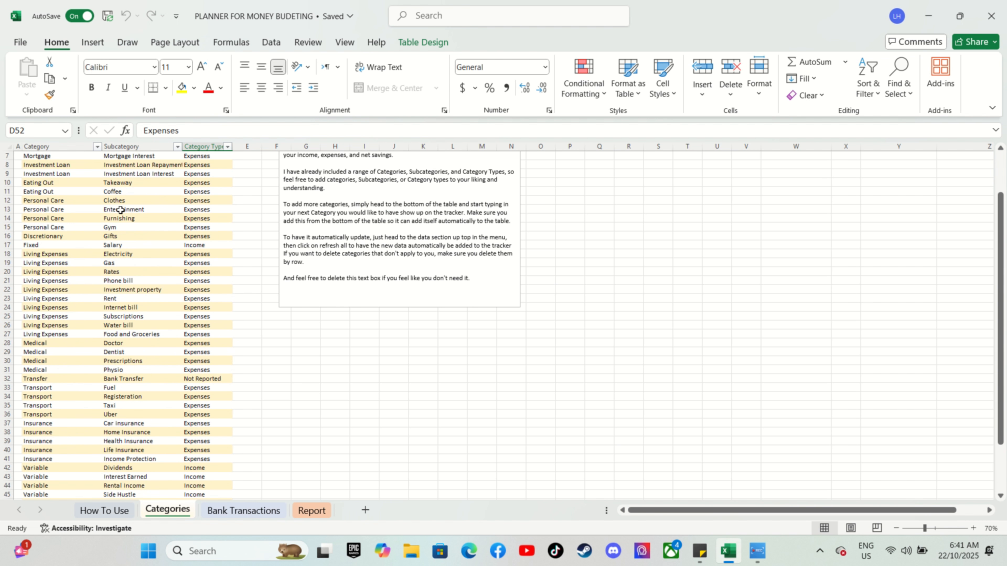
pyautogui.scroll(2, 109, 229)
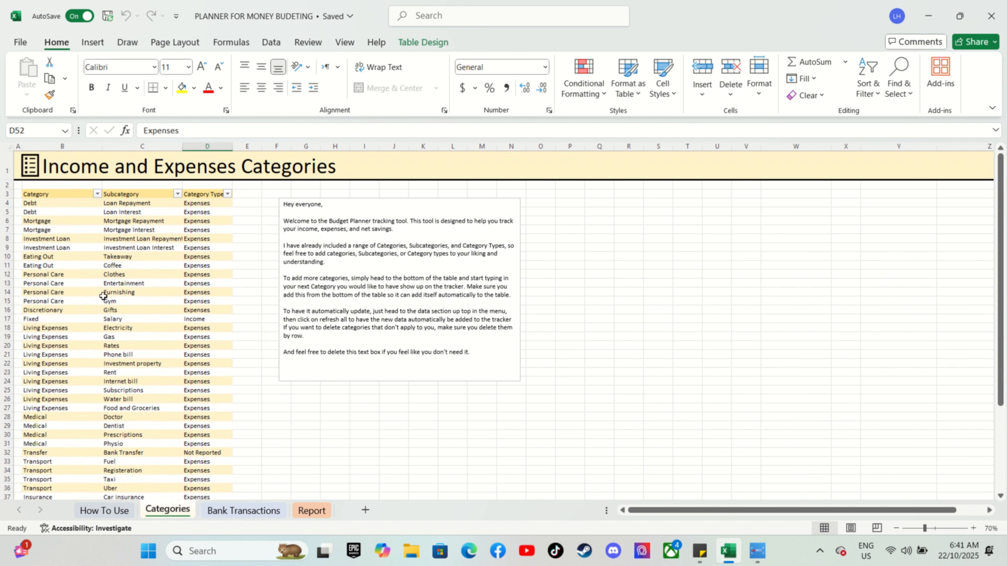
# - Delete the table rows from Transport Fuel through Personal Care Toothpaste, and undo the deletion
pyautogui.scroll(-7, 118, 264)
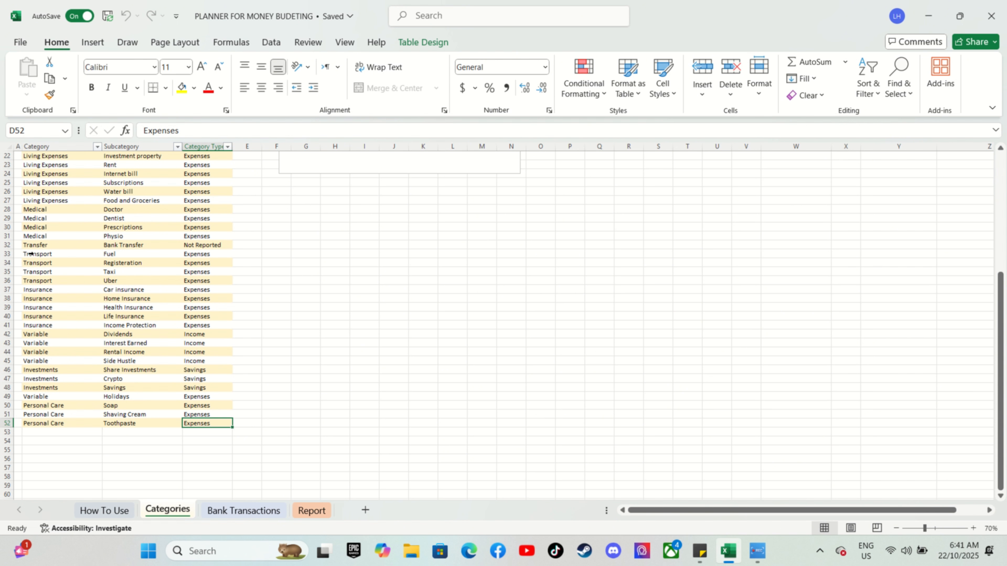
pyautogui.moveTo(61, 255); pyautogui.dragTo(214, 423)
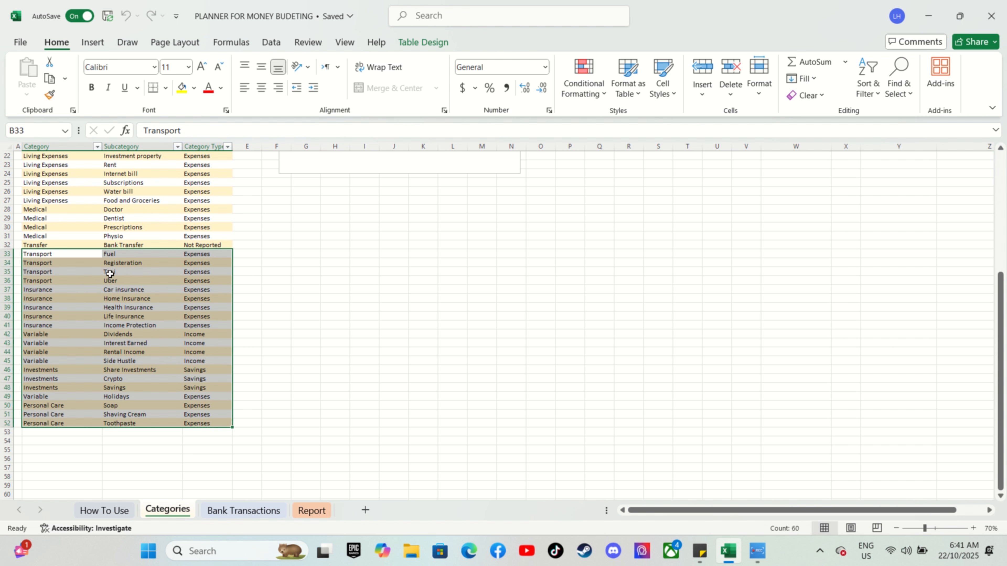
pyautogui.rightClick(84, 256)
pyautogui.moveTo(102, 251)
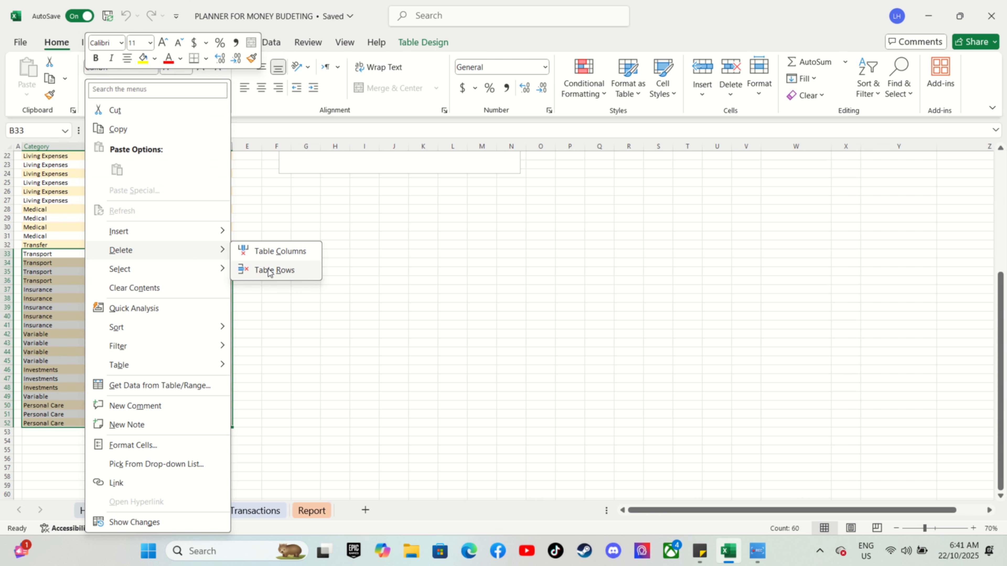
pyautogui.click(273, 270)
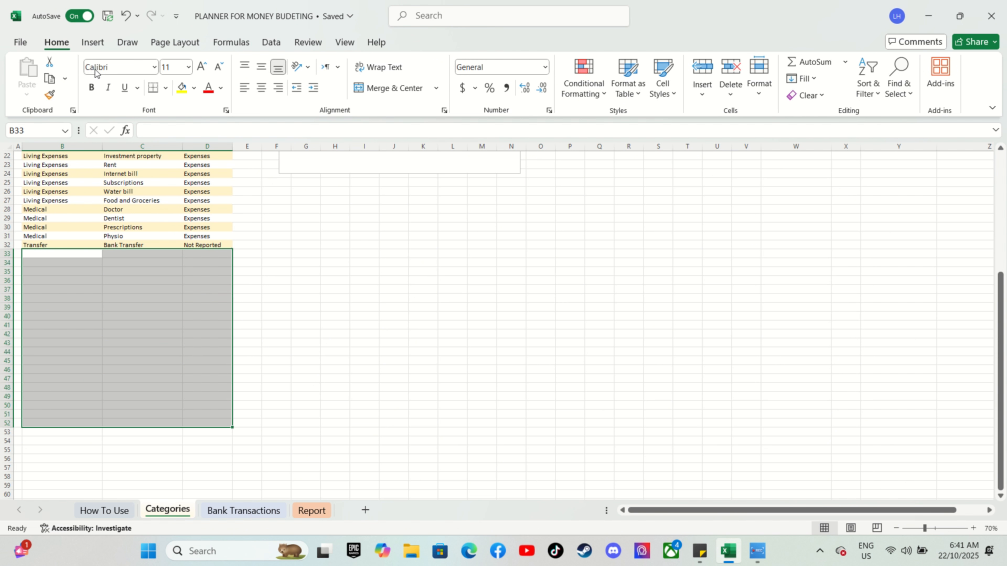
pyautogui.click(125, 16)
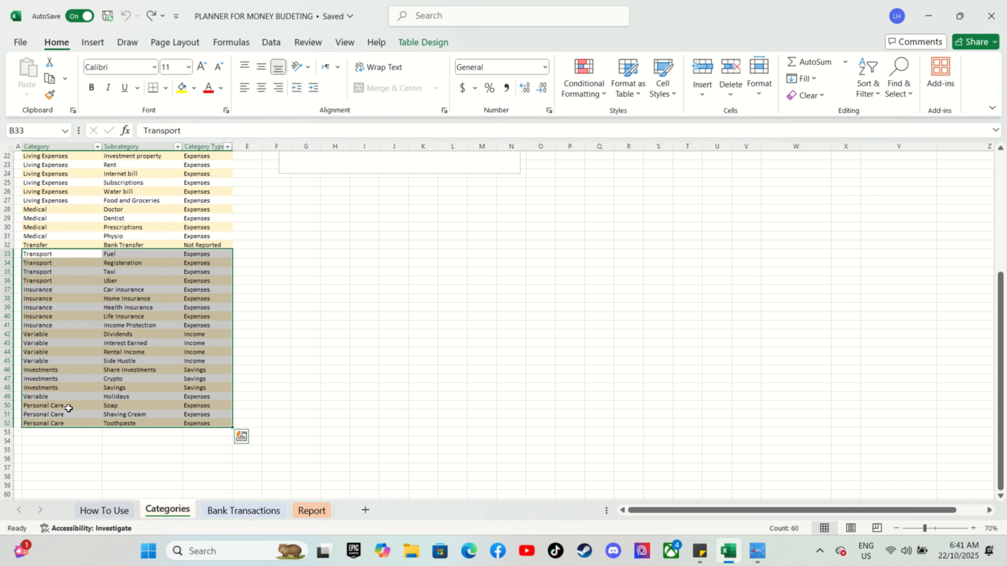
# - Delete the Personal Care table rows for Shaving Cream and Toothpaste from the end of the categories table
pyautogui.click(68, 431)
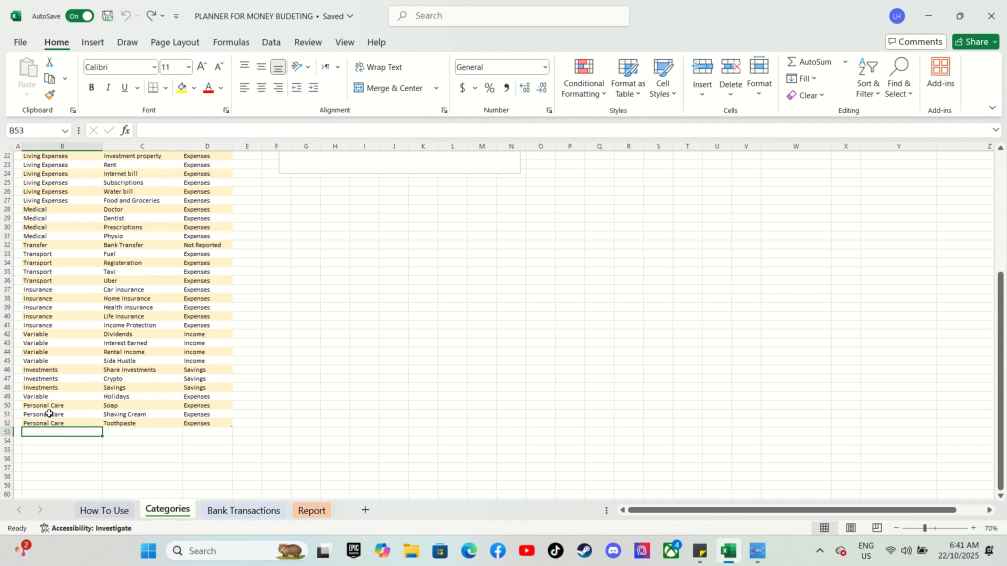
pyautogui.moveTo(45, 414); pyautogui.dragTo(187, 422)
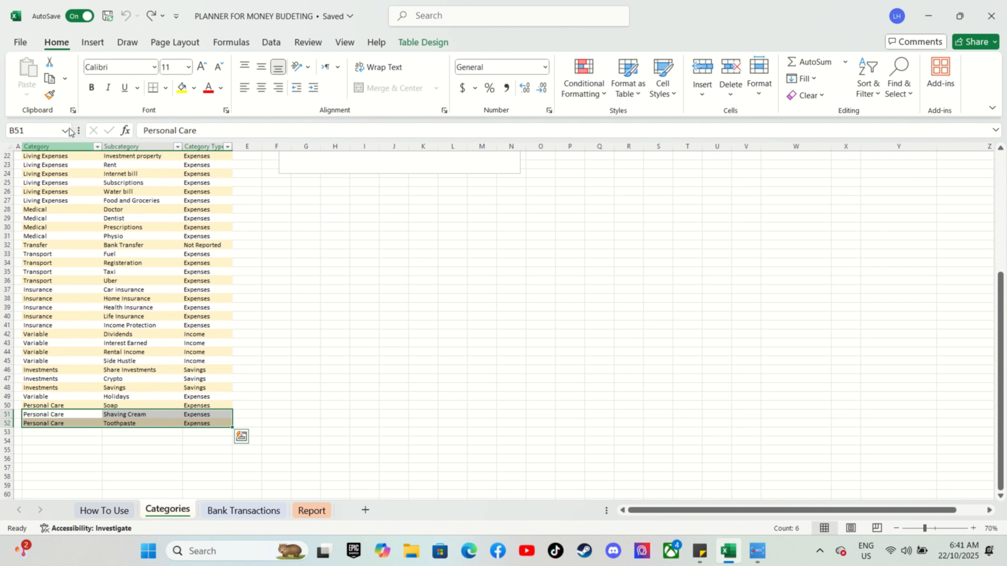
pyautogui.rightClick(134, 416)
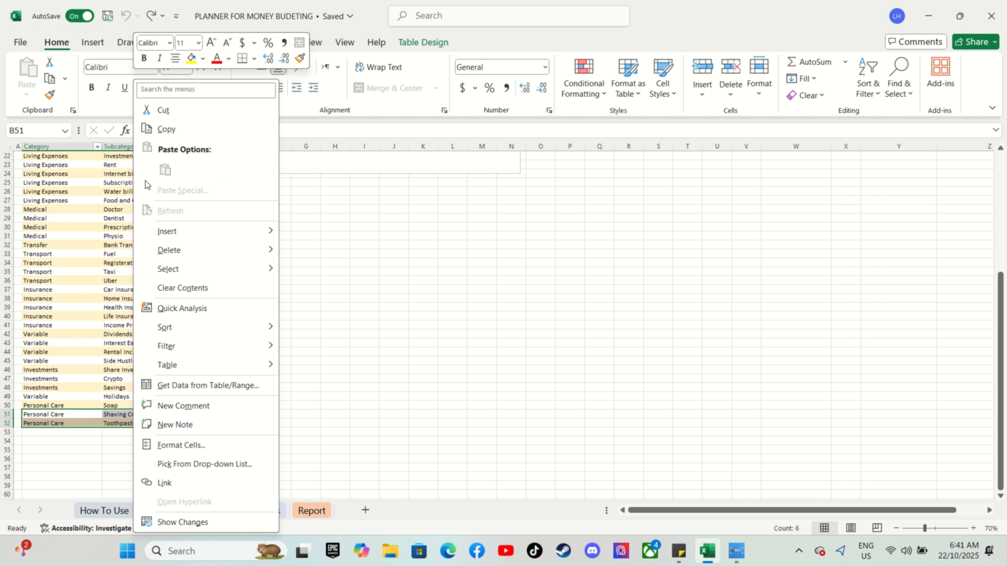
pyautogui.moveTo(225, 249)
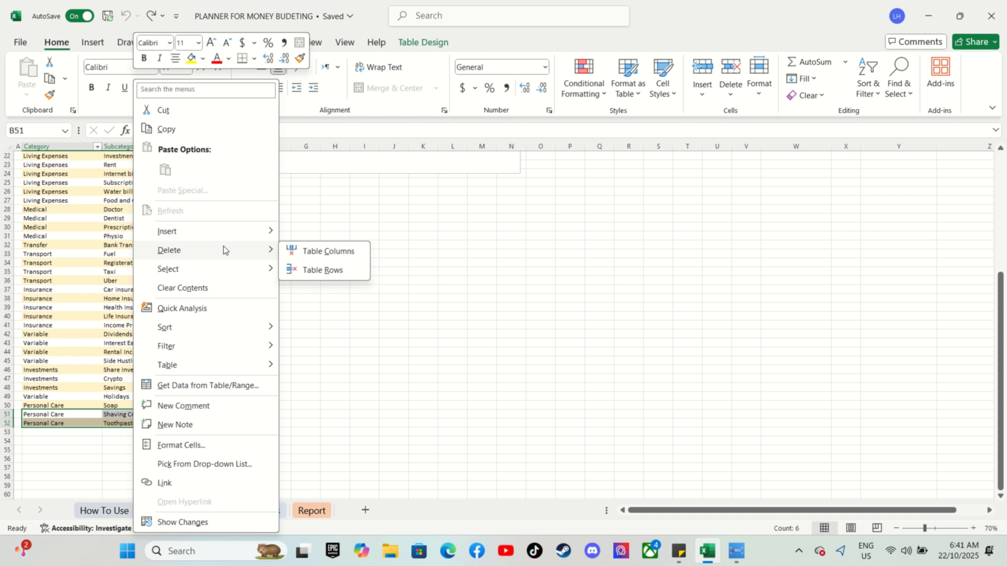
pyautogui.click(322, 270)
pyautogui.click(71, 415)
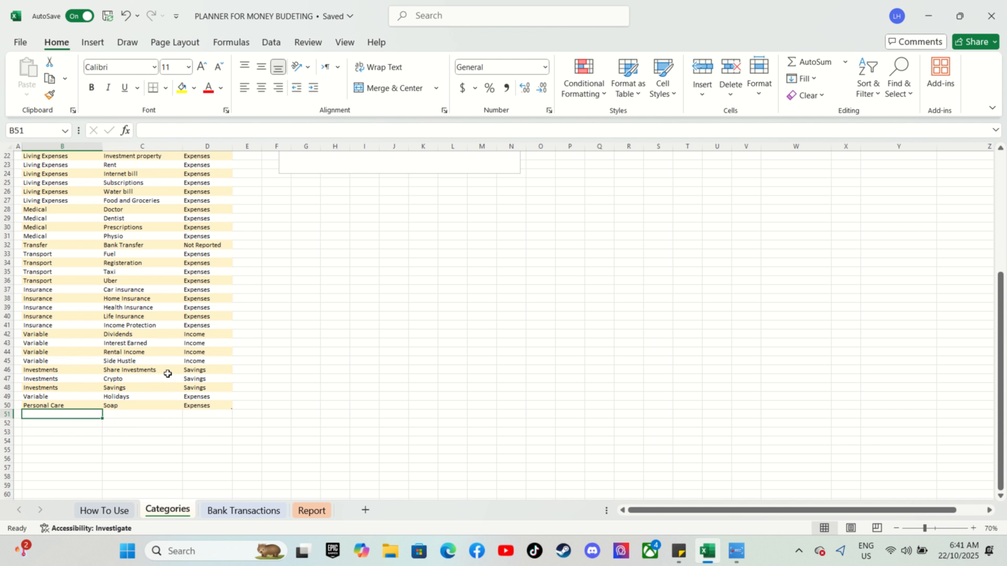
# - Add a row below Soap with category Personal Care, subcategory Shaving Cream and category type Expenses
pyautogui.scroll(7, 168, 373)
pyautogui.scroll(-5, 106, 292)
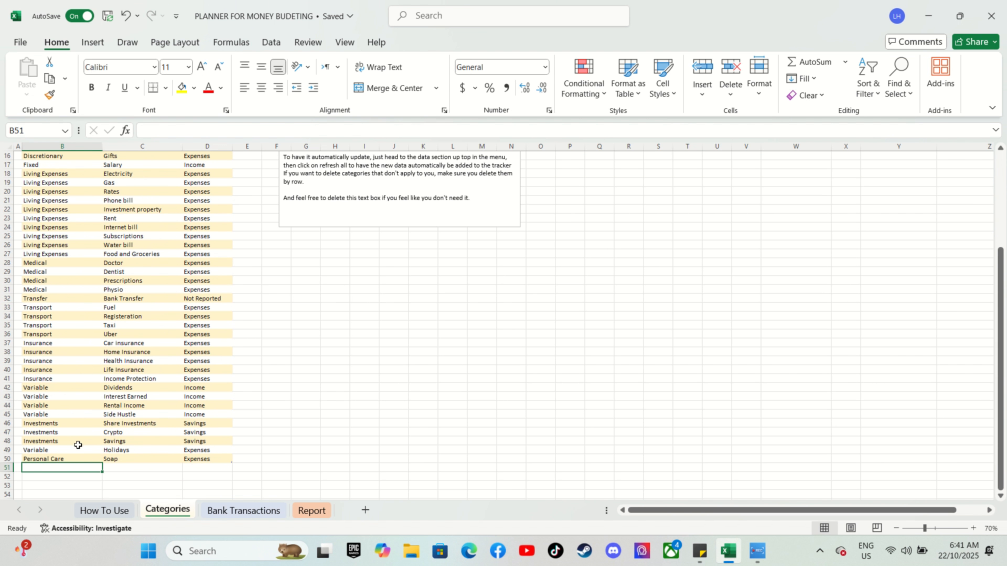
pyautogui.scroll(-1, 78, 445)
pyautogui.write('P')
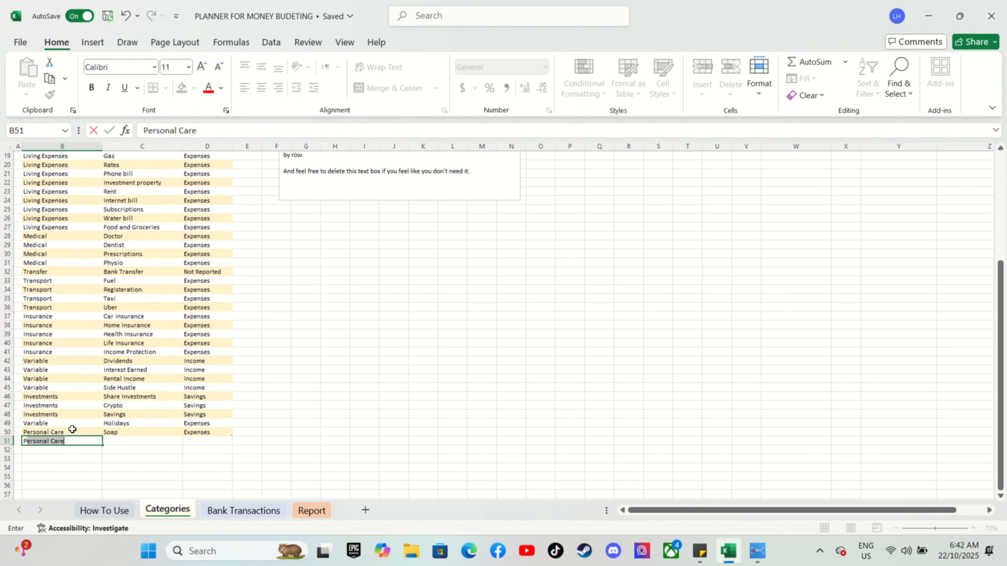
pyautogui.write('erso')
pyautogui.press('Tab')
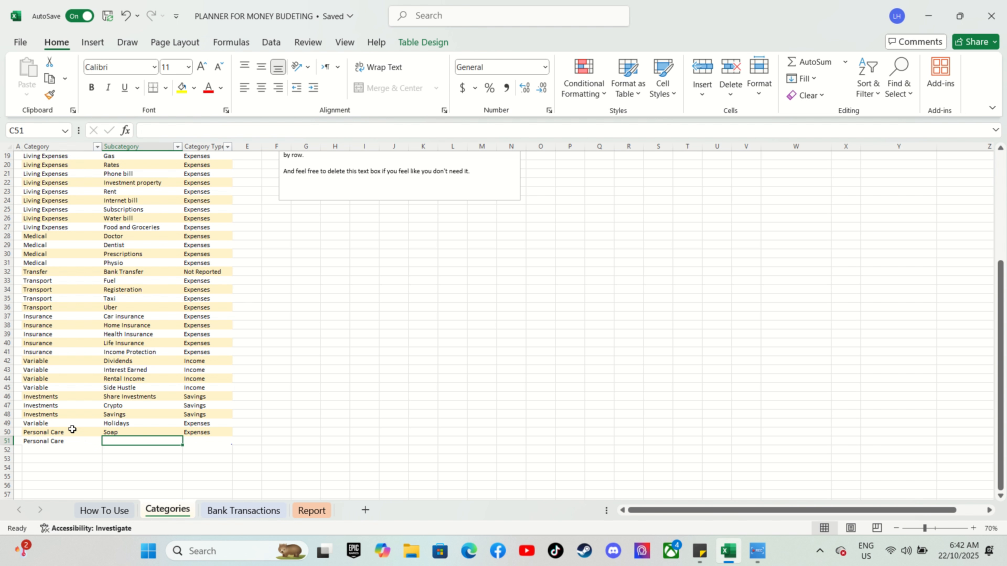
pyautogui.write('Shaving Cream')
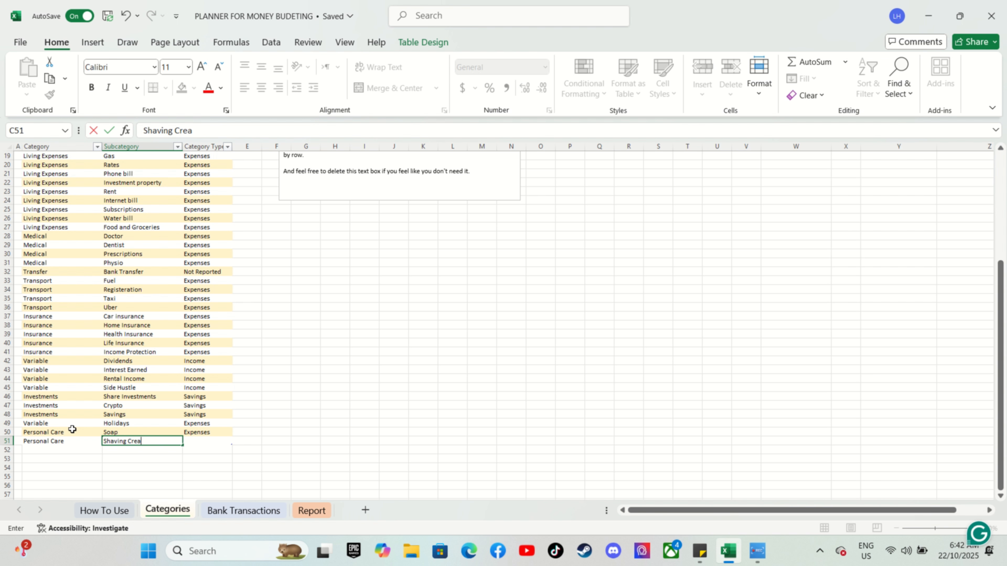
pyautogui.press('Tab')
pyautogui.write('E')
pyautogui.press('Tab')
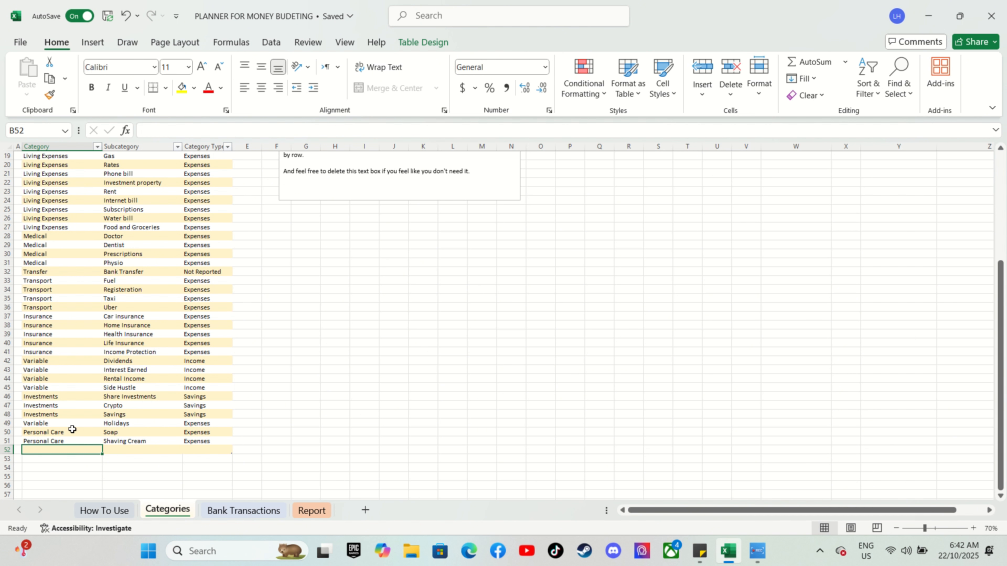
# - Fill row 52 of the categories table with Personal Care, Toothpaste and Expenses
pyautogui.write('Personal Care')
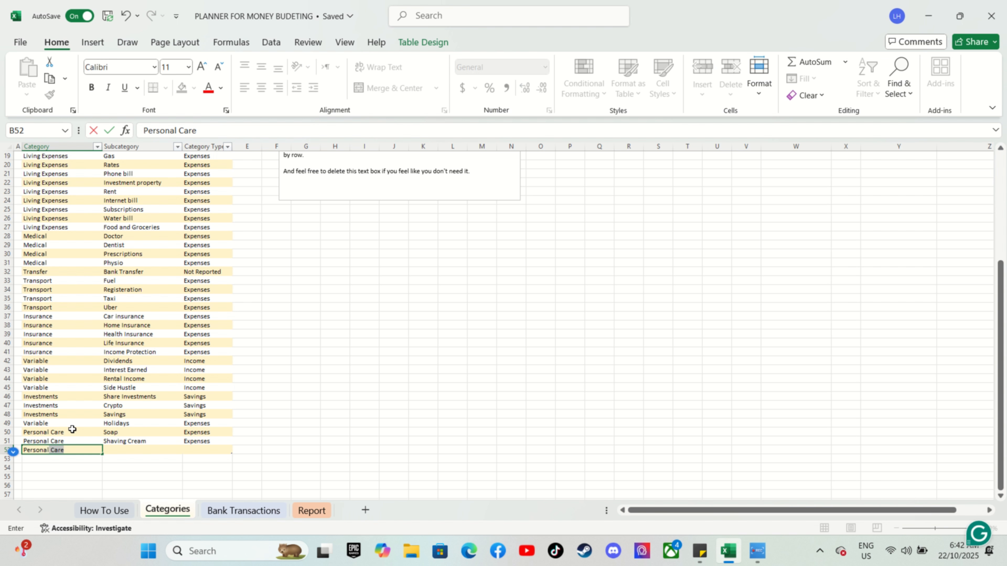
pyautogui.press('Tab')
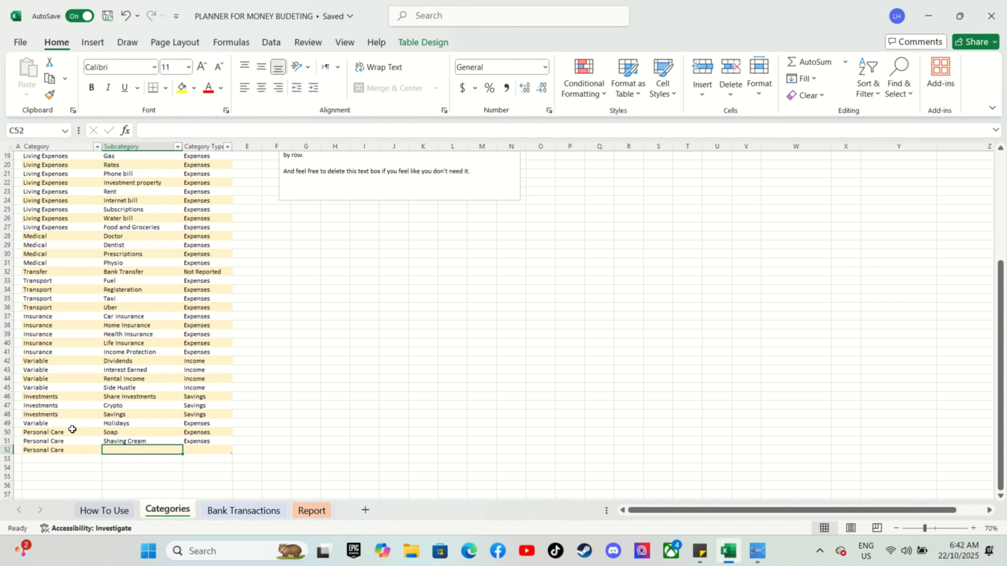
pyautogui.write('Toothpaste')
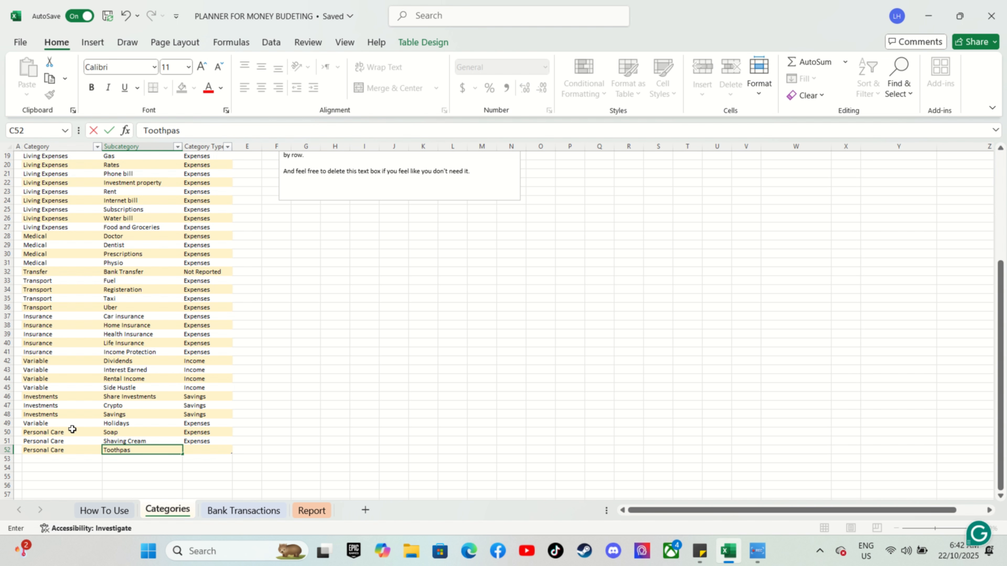
pyautogui.press('Tab')
pyautogui.write('Expenses')
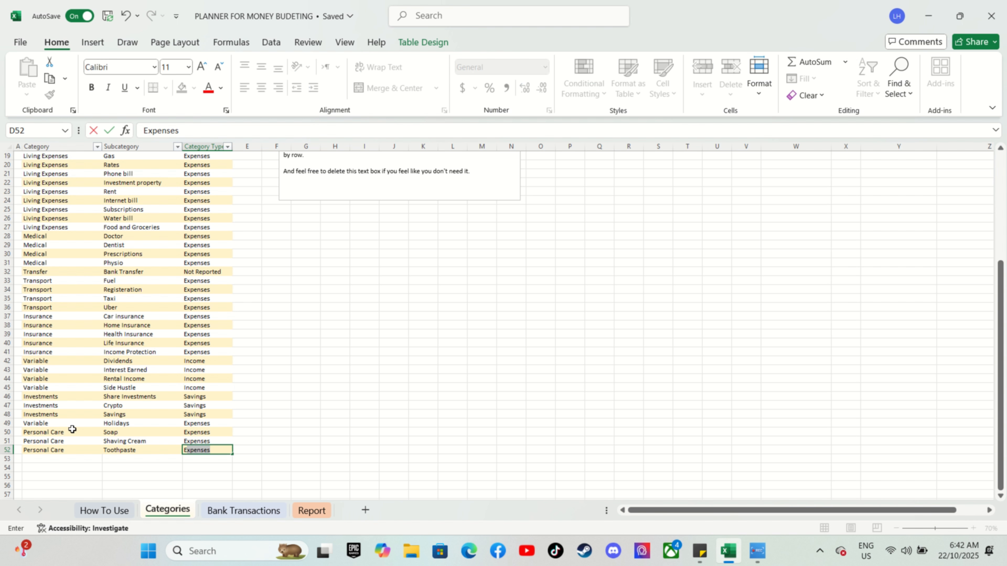
pyautogui.press('Return')
pyautogui.hotkey('shift', 'Tab')
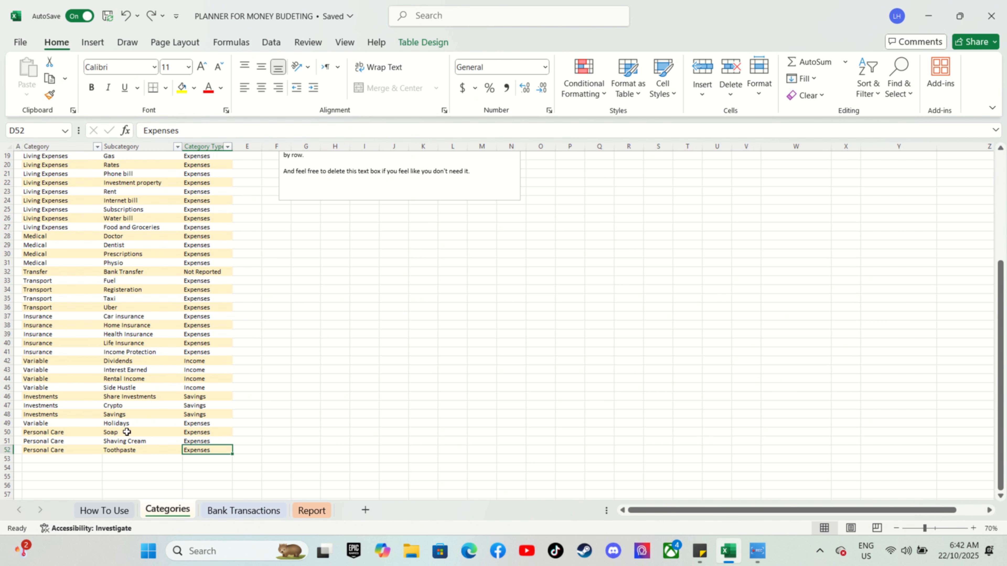
# - Open the Bank Transactions sheet and look over its table of sample transactions
pyautogui.scroll(6, 145, 408)
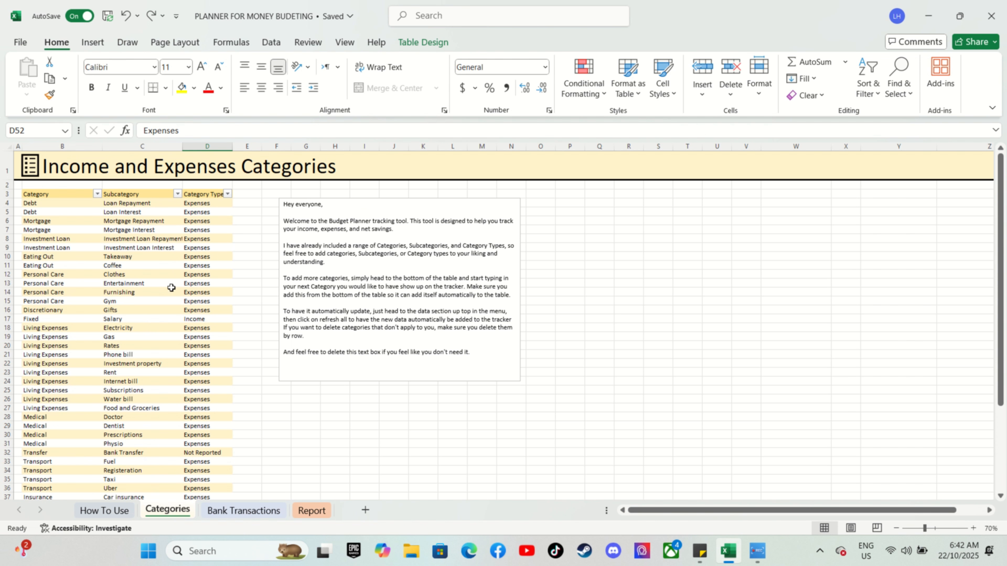
pyautogui.scroll(-6, 172, 289)
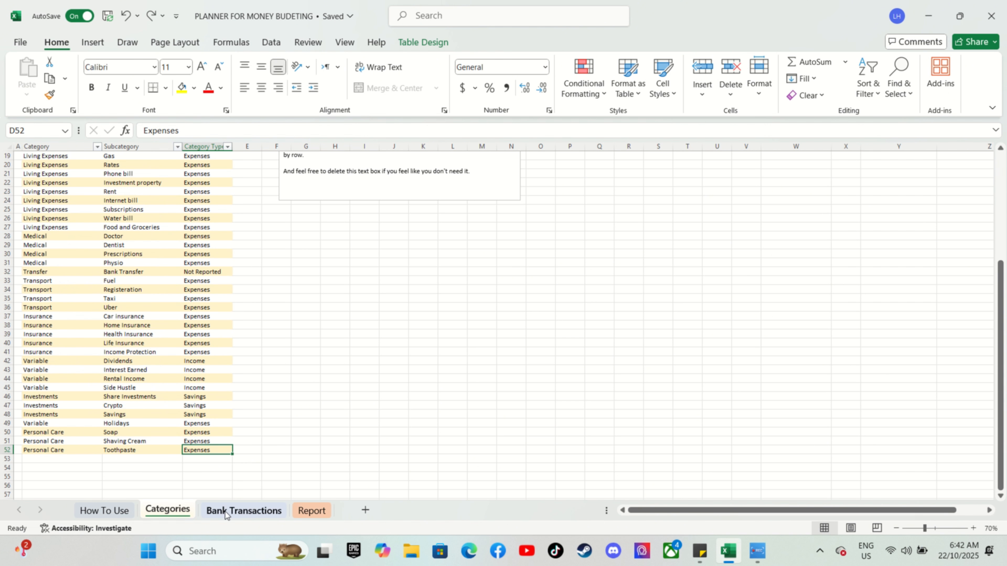
pyautogui.click(225, 512)
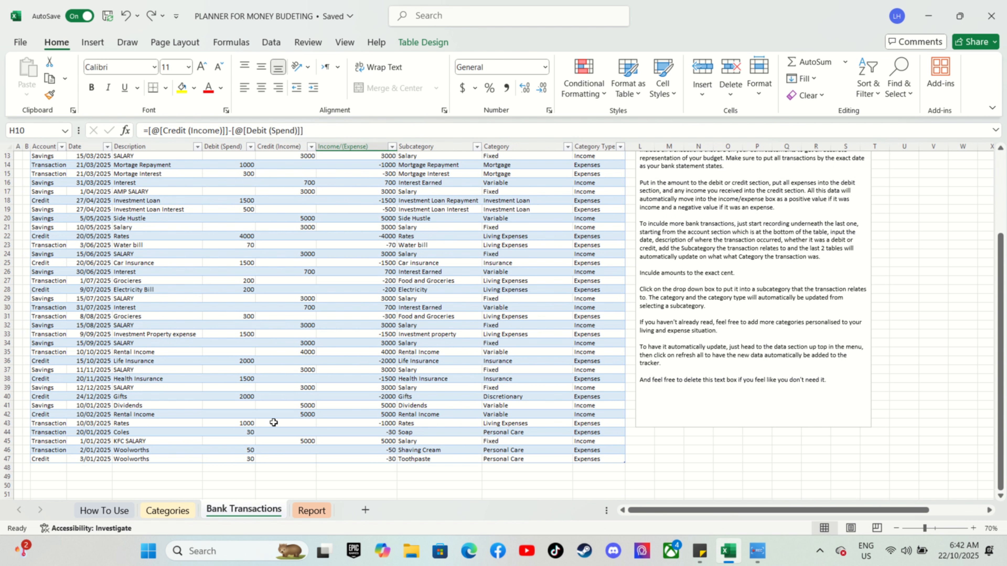
pyautogui.scroll(4, 274, 423)
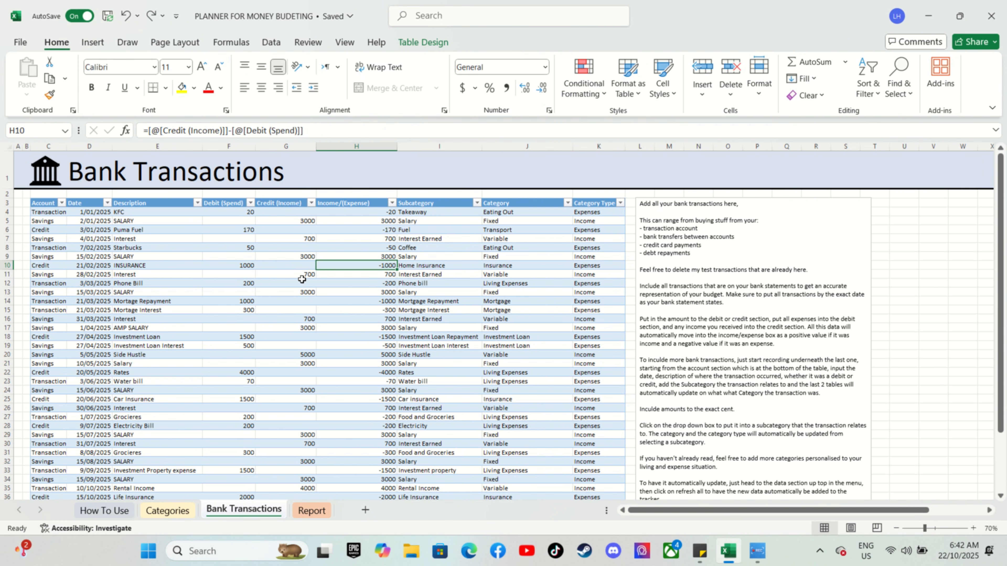
pyautogui.scroll(-2, 305, 316)
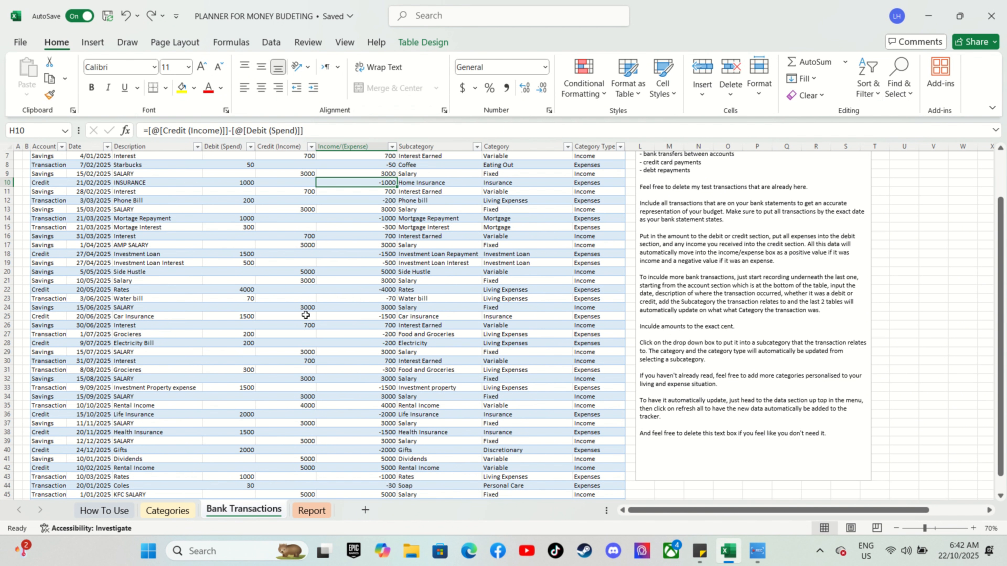
pyautogui.scroll(2, 215, 256)
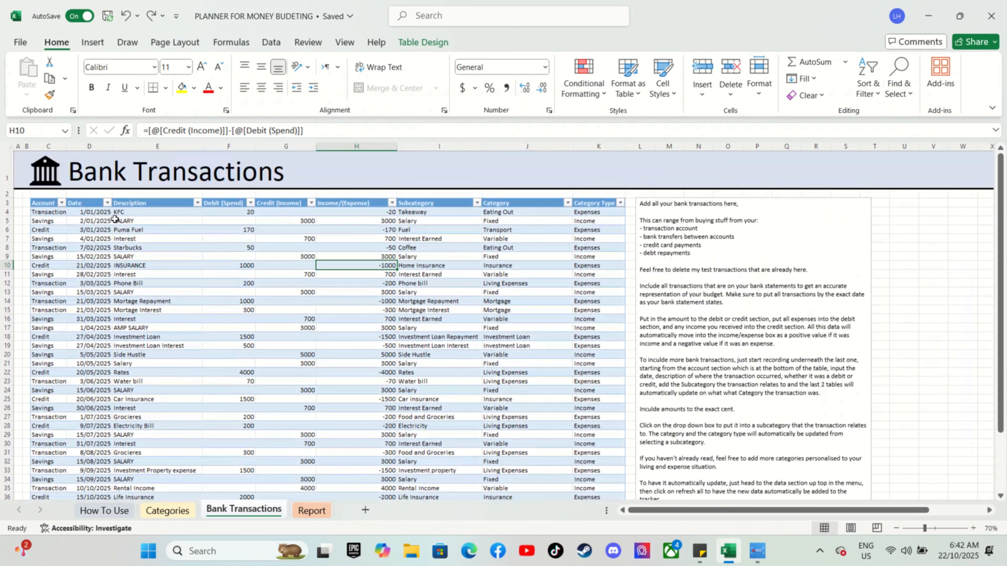
# - Delete the bank transaction table rows from row 5 through row 47, and undo the deletion
pyautogui.moveTo(48, 221); pyautogui.dragTo(602, 510)
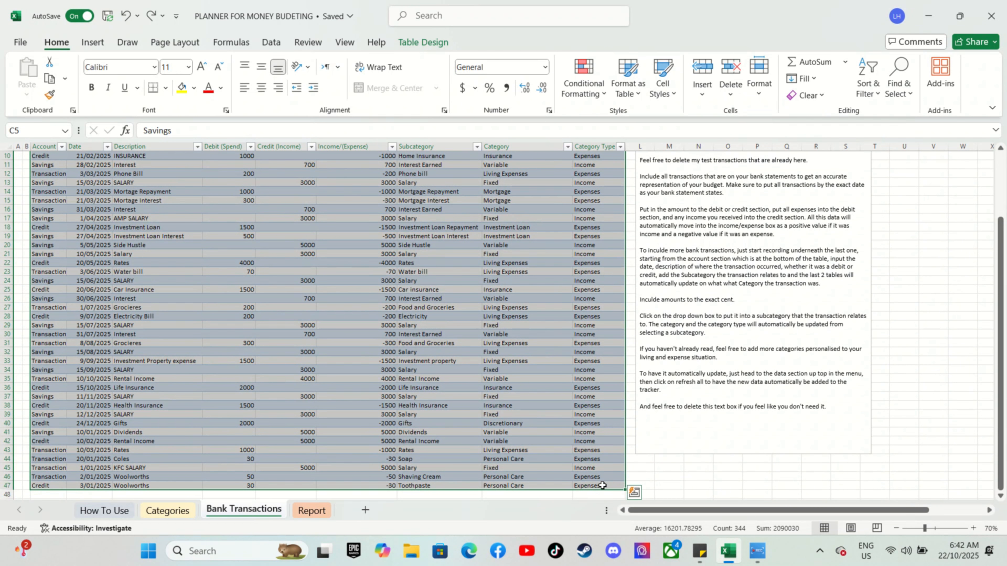
pyautogui.scroll(3, 363, 297)
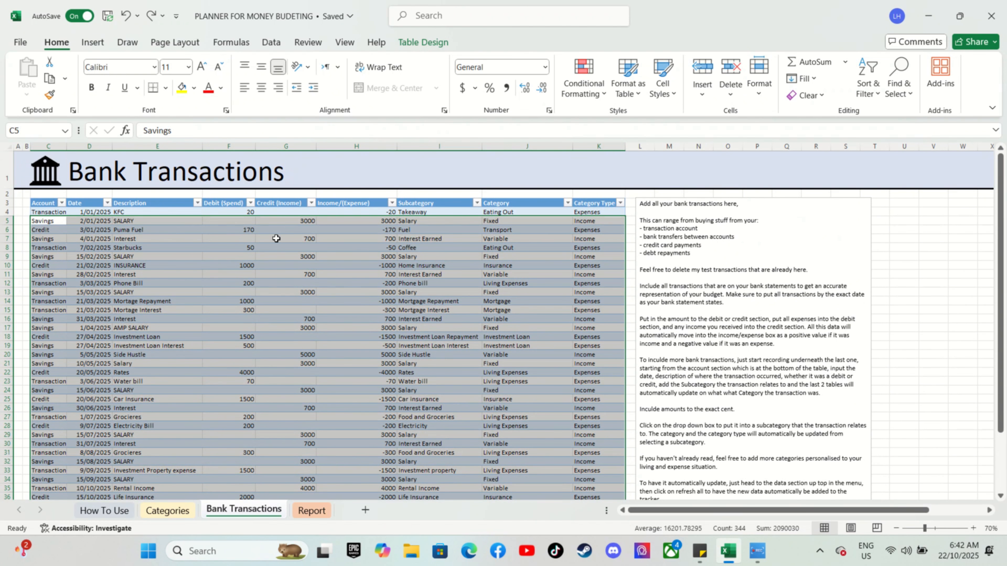
pyautogui.rightClick(186, 329)
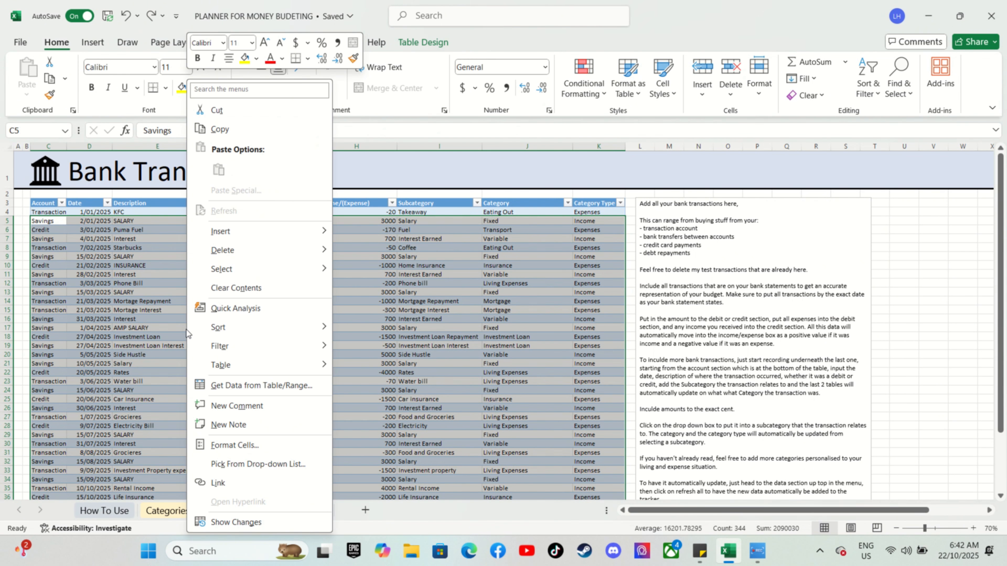
pyautogui.moveTo(213, 255)
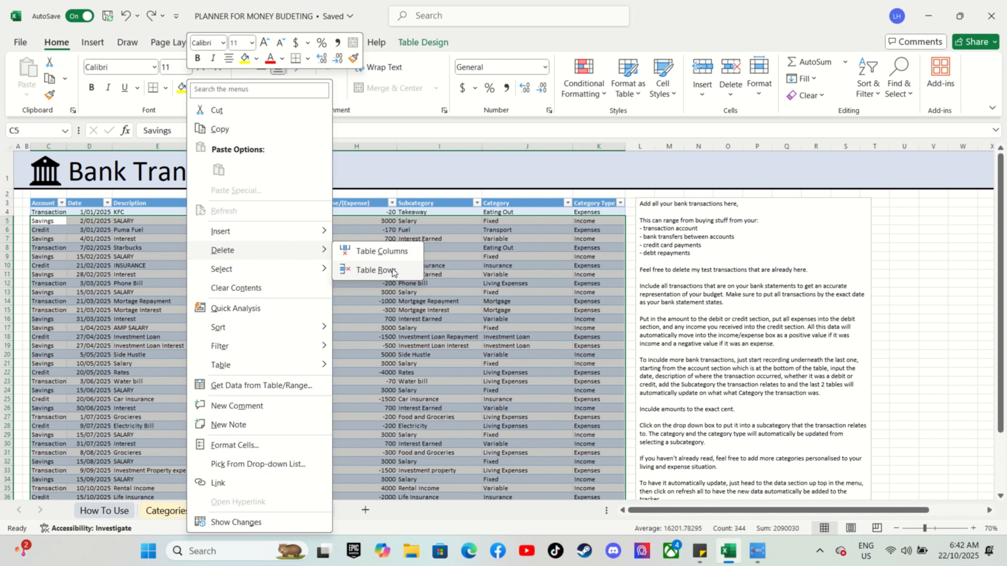
pyautogui.click(357, 270)
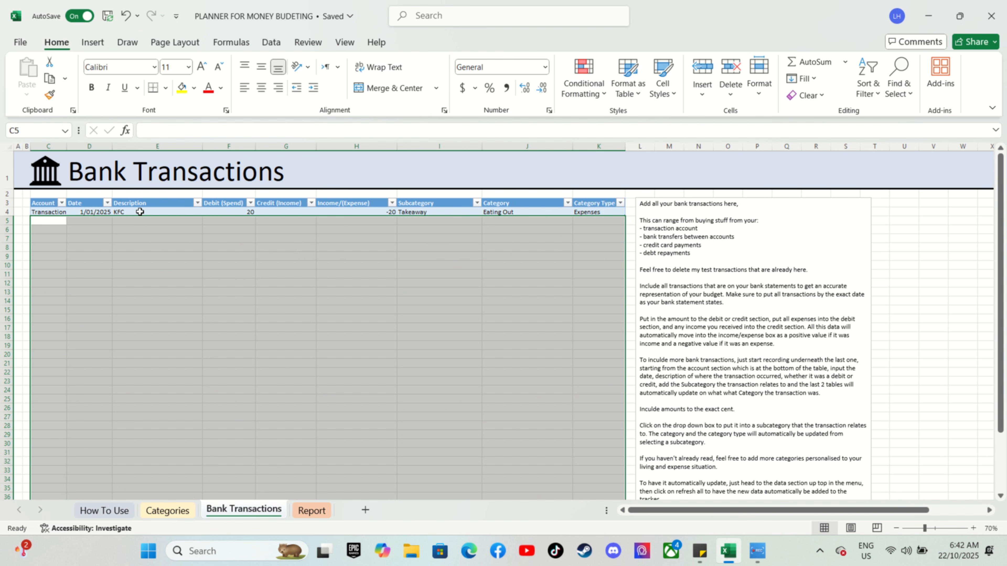
pyautogui.click(140, 212)
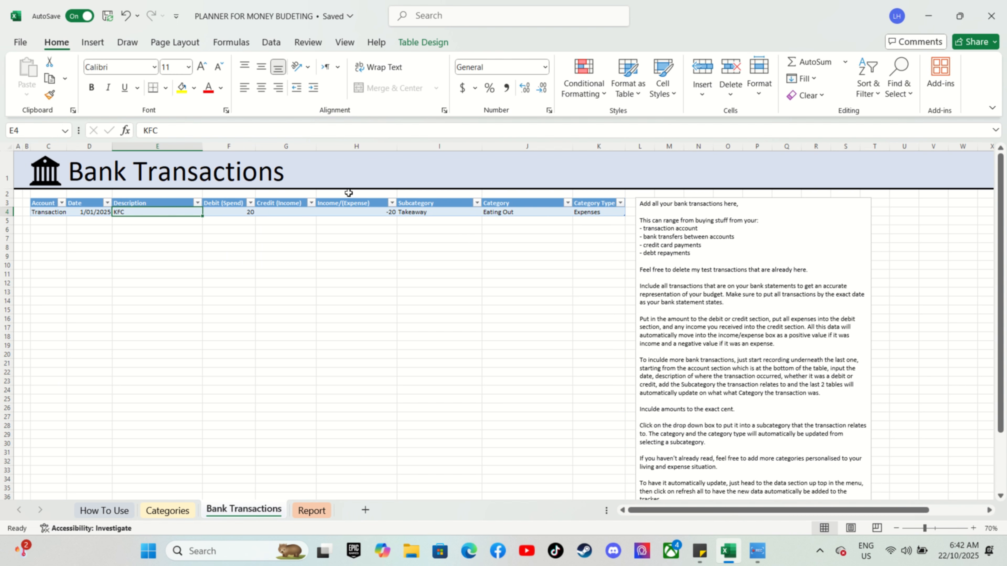
pyautogui.click(126, 16)
pyautogui.click(277, 293)
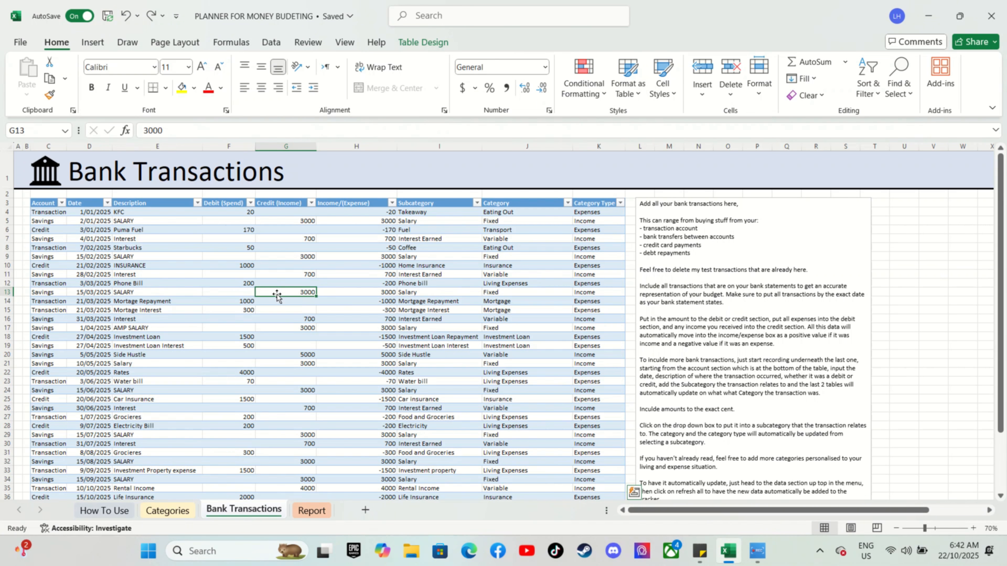
# - Delete the last three transaction table rows, KFC SALARY and the two Woolworths entries
pyautogui.scroll(-5, 276, 295)
pyautogui.moveTo(42, 414); pyautogui.dragTo(602, 431)
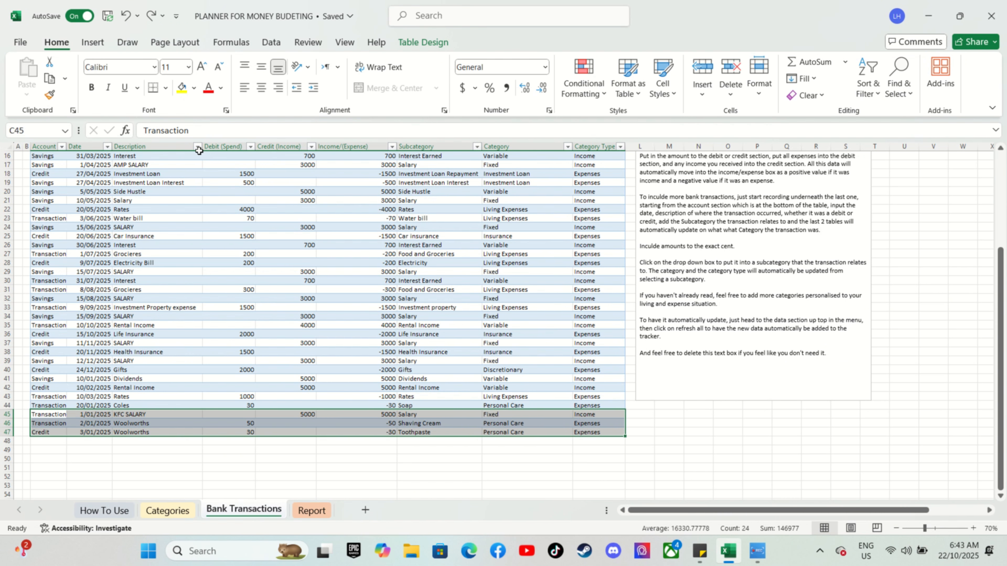
pyautogui.rightClick(135, 426)
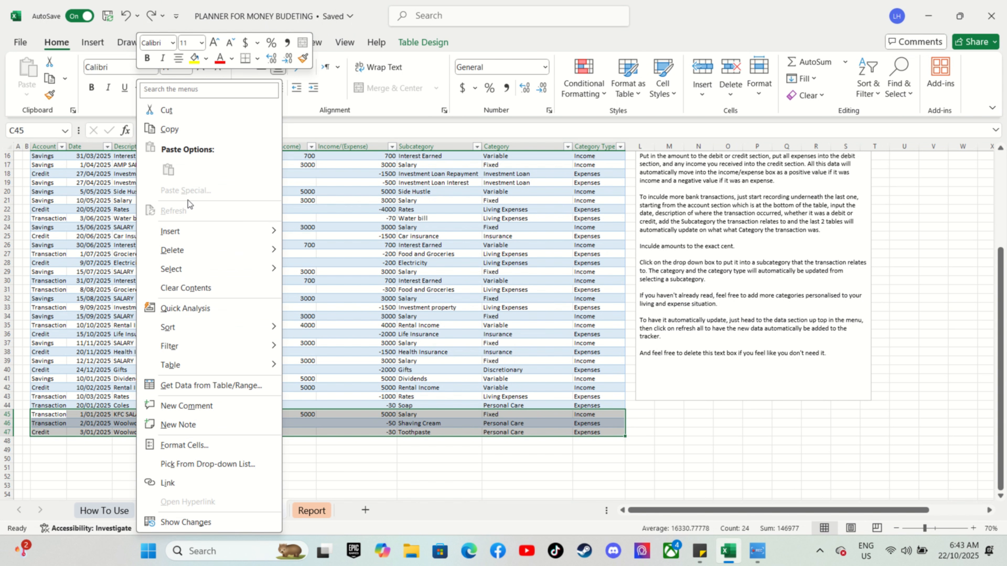
pyautogui.moveTo(208, 252)
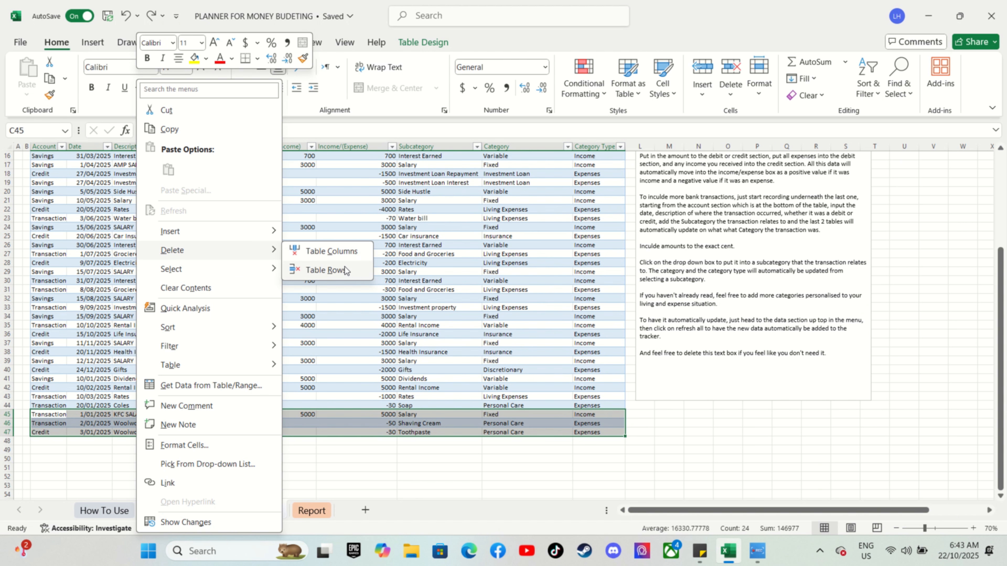
pyautogui.click(330, 270)
# - Add a transaction in row 45 with account Transaction, date 01/01/2025, description SALARY and credit 5000
pyautogui.click(38, 418)
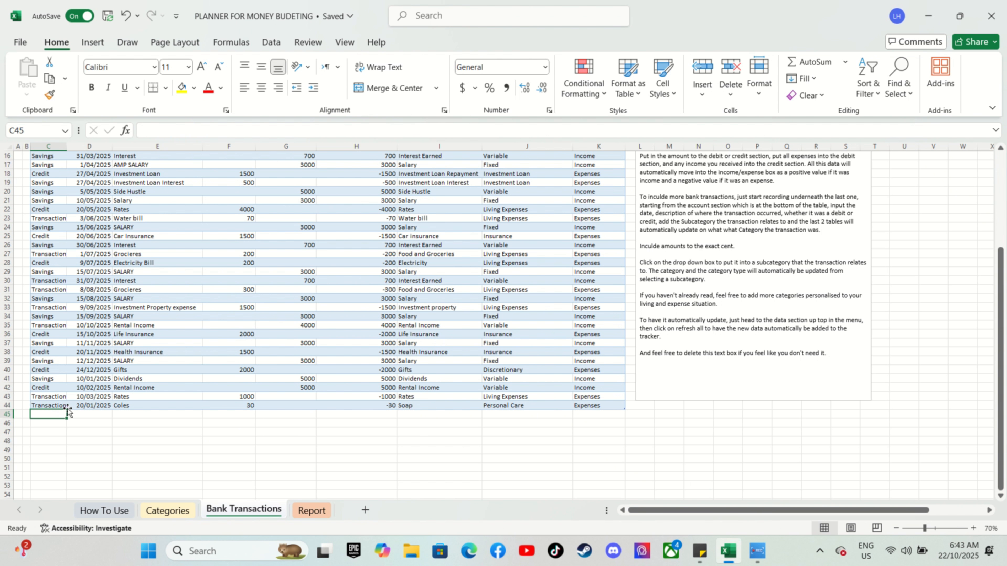
pyautogui.write('Transaction')
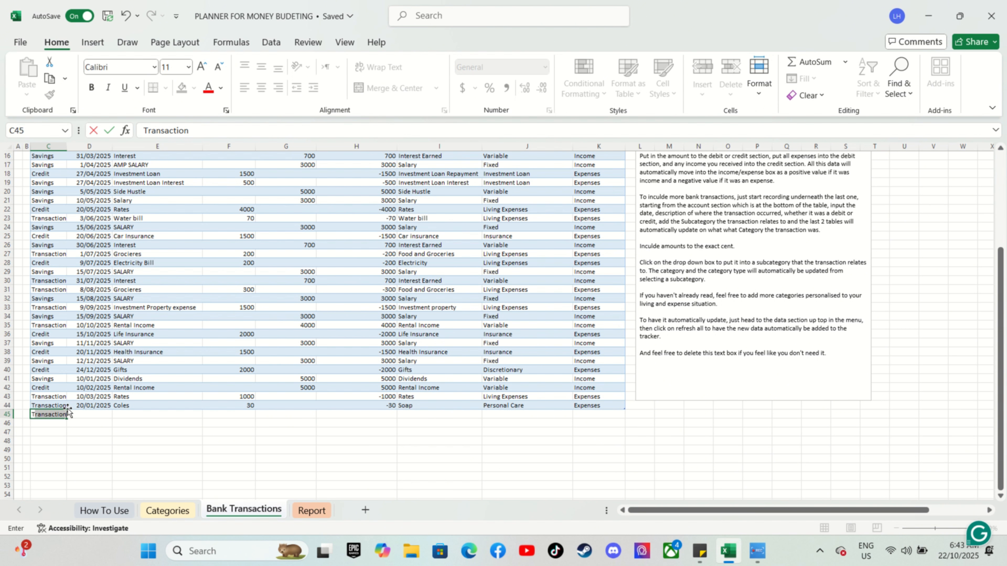
pyautogui.press('Tab')
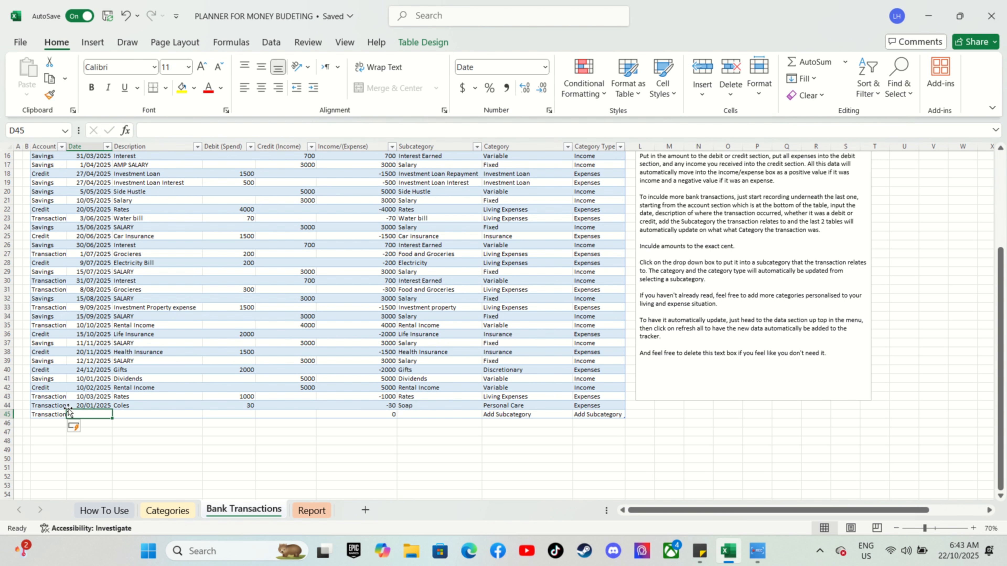
pyautogui.write('01')
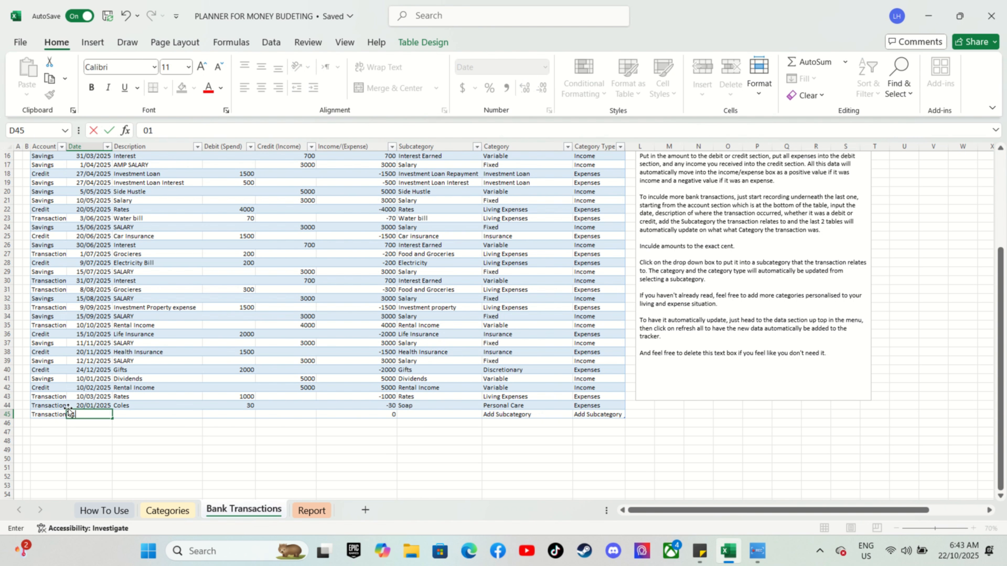
pyautogui.write('/01/01')
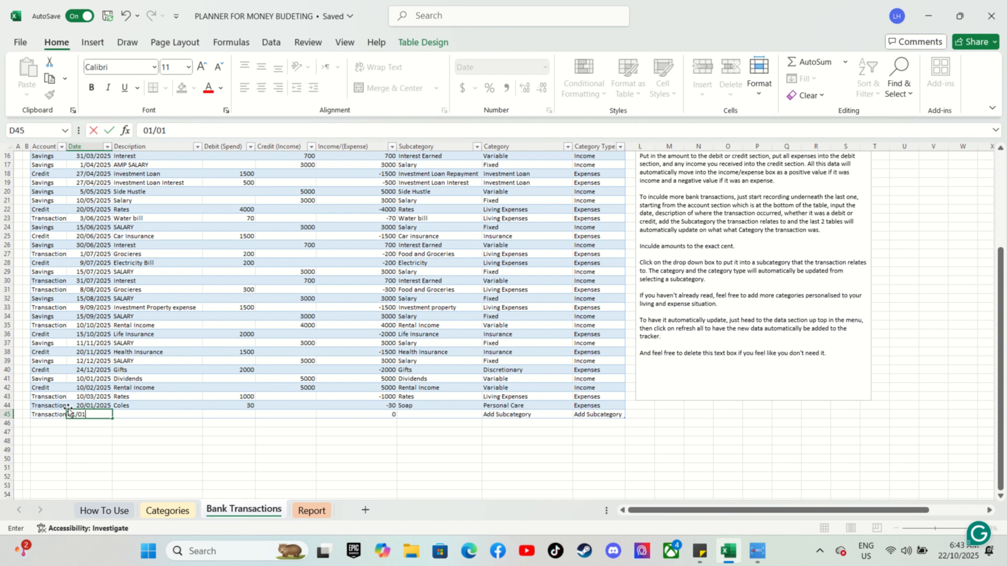
pyautogui.write('2025')
pyautogui.press('Tab')
pyautogui.write('SALARY')
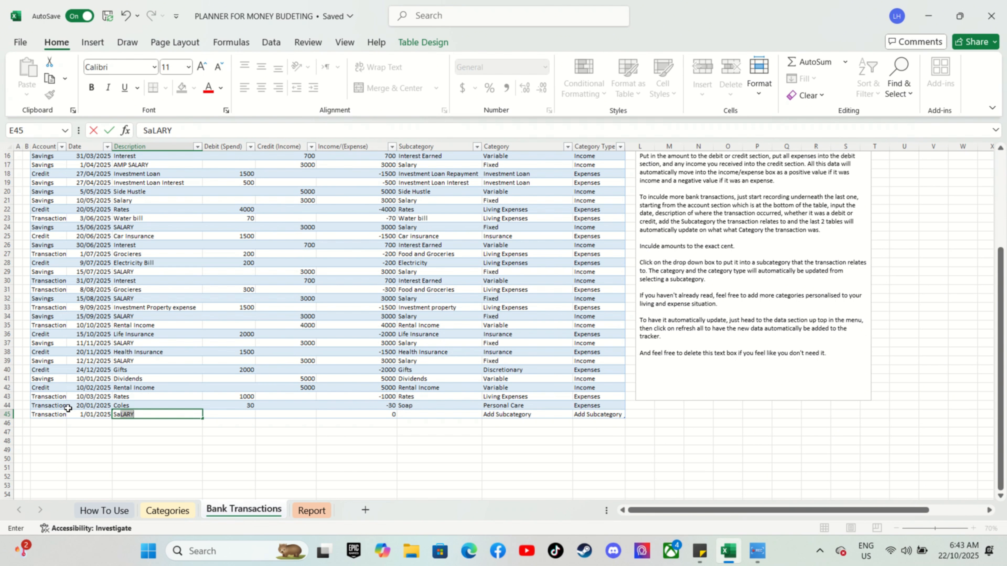
pyautogui.press('Tab')
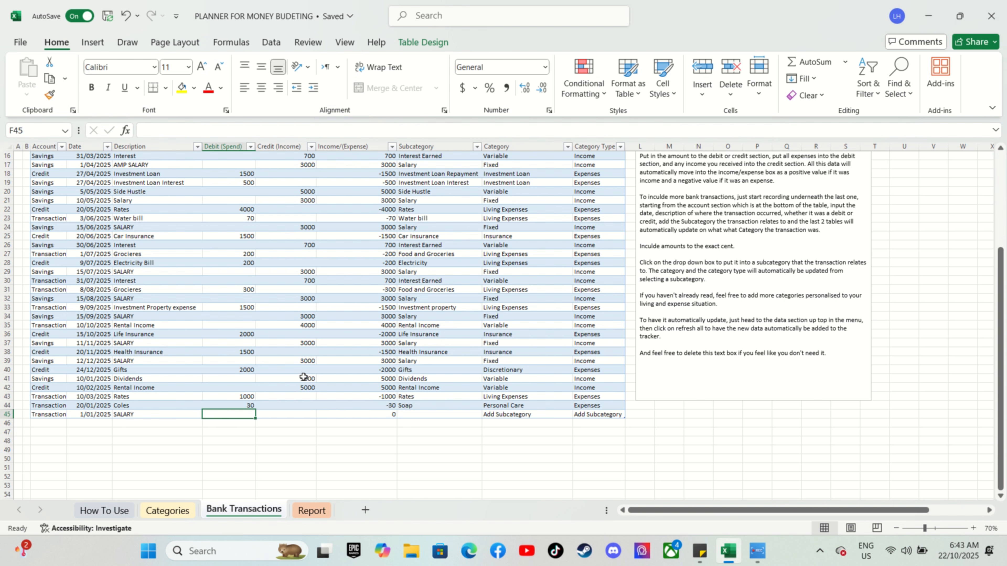
pyautogui.click(301, 415)
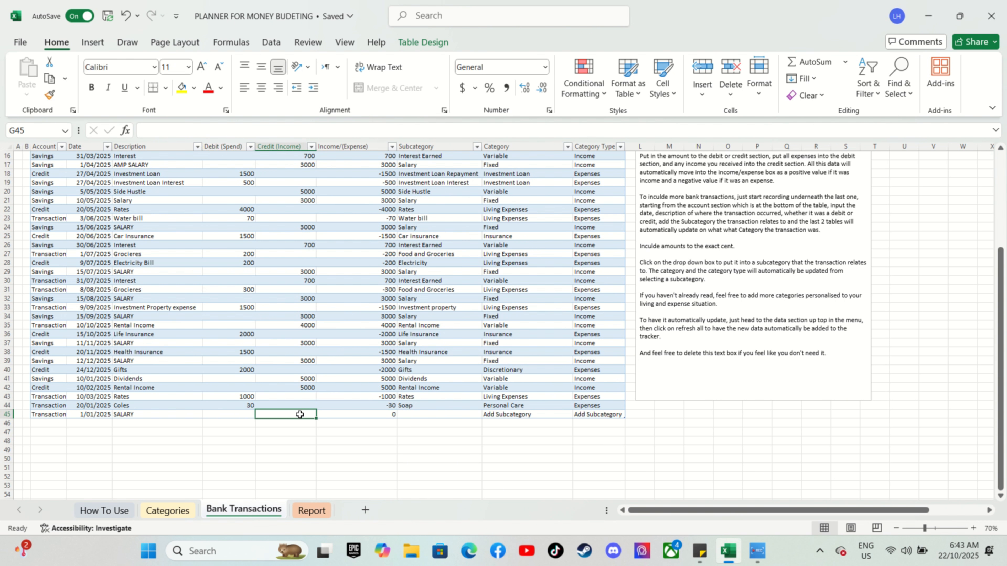
pyautogui.write('5000')
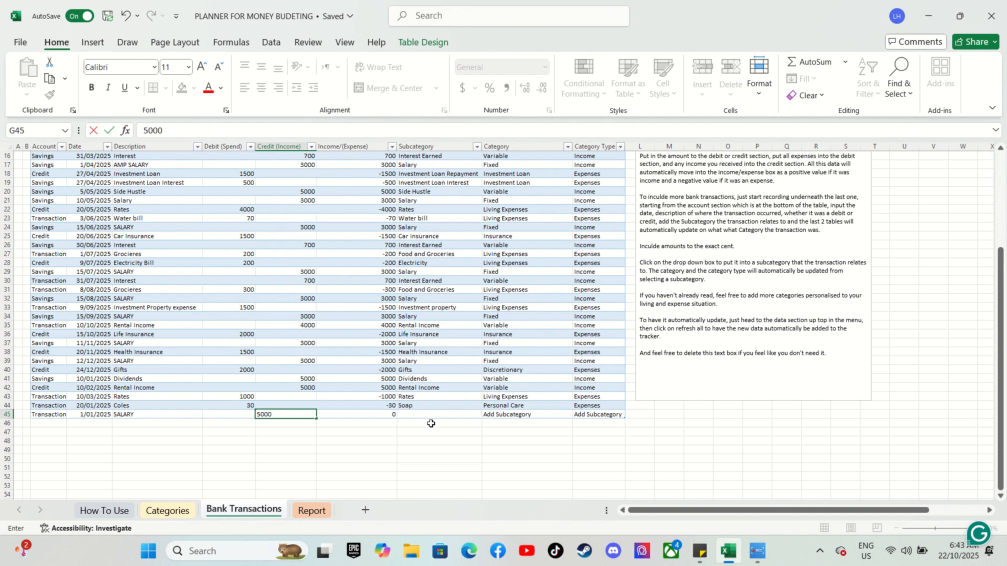
# - Set the subcategory of the new SALARY transaction in row 45 to Salary
pyautogui.click(431, 414)
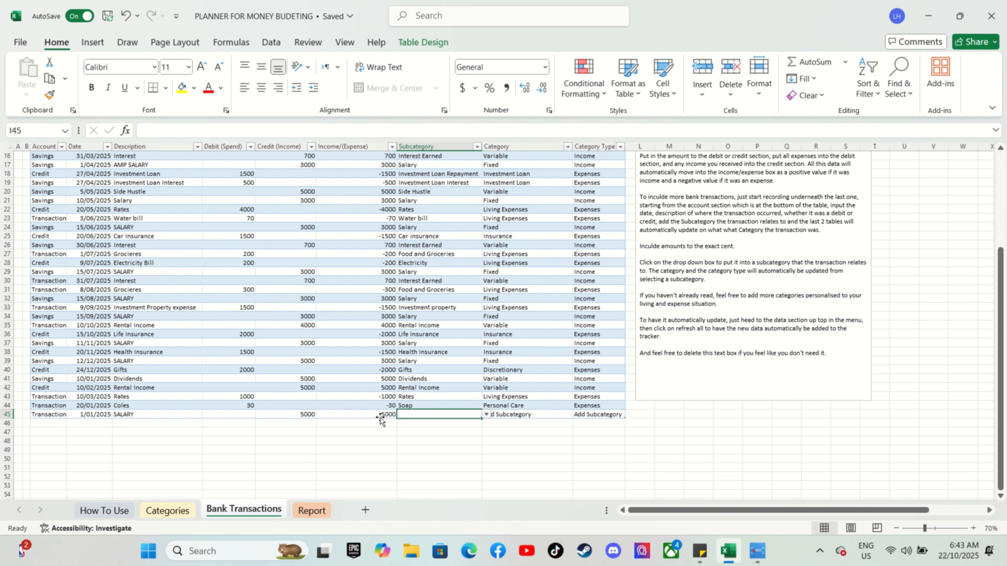
pyautogui.click(486, 414)
pyautogui.scroll(-3, 454, 433)
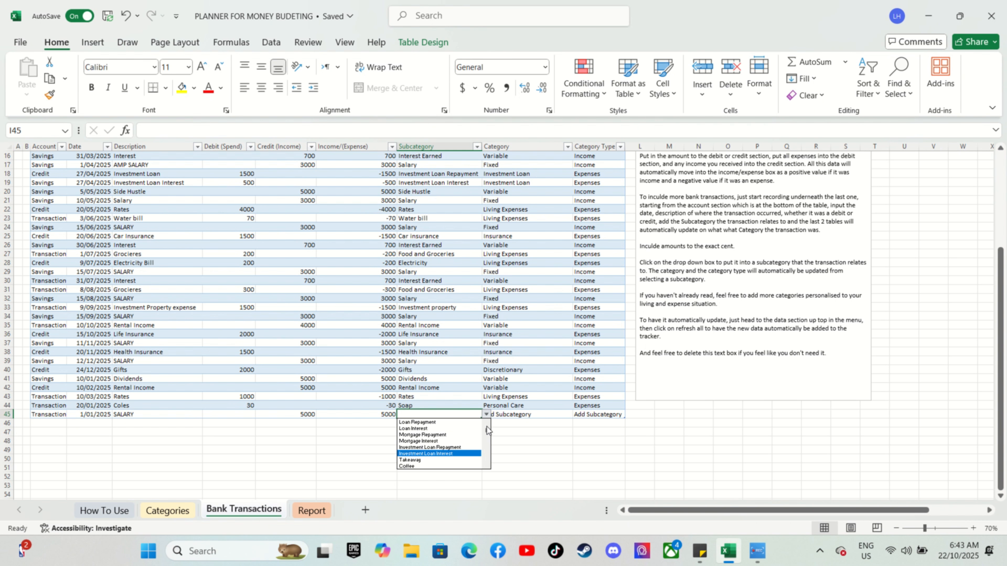
pyautogui.click(486, 414)
pyautogui.click(486, 414)
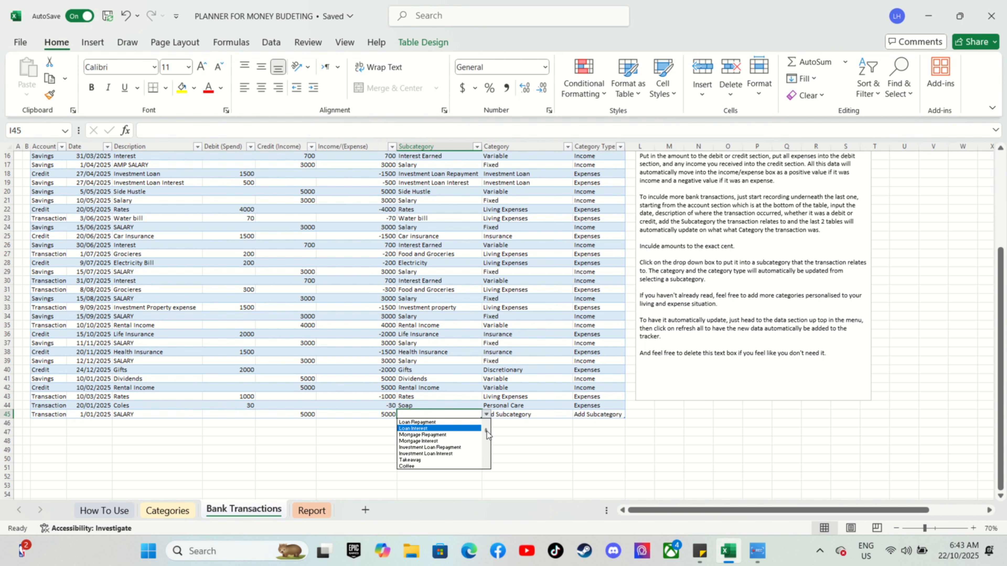
pyautogui.moveTo(487, 431)
pyautogui.mouseDown()
pyautogui.moveTo(485, 454)
pyautogui.moveTo(487, 438)
pyautogui.mouseUp()
pyautogui.click(477, 439)
pyautogui.click(487, 414)
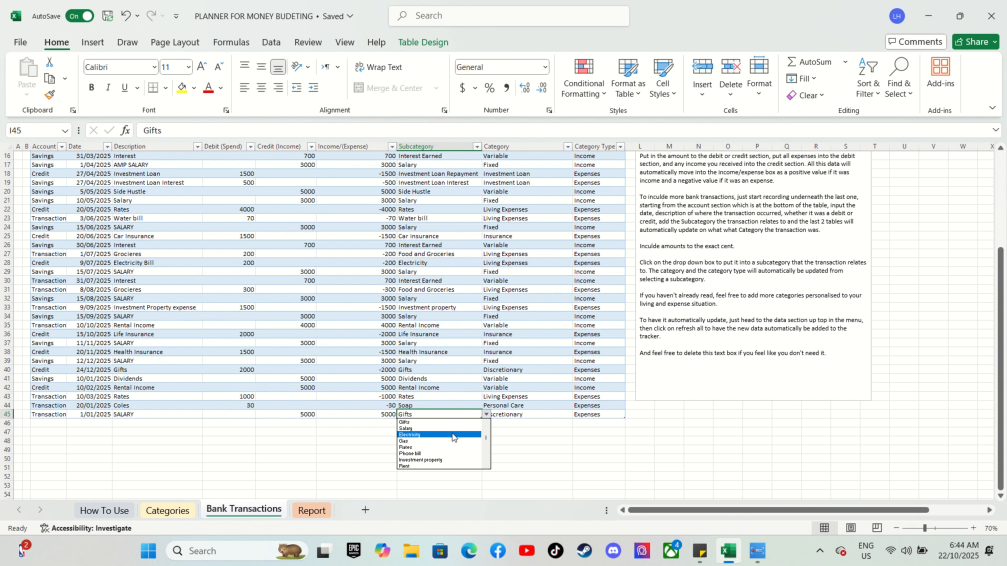
pyautogui.click(452, 434)
pyautogui.click(527, 441)
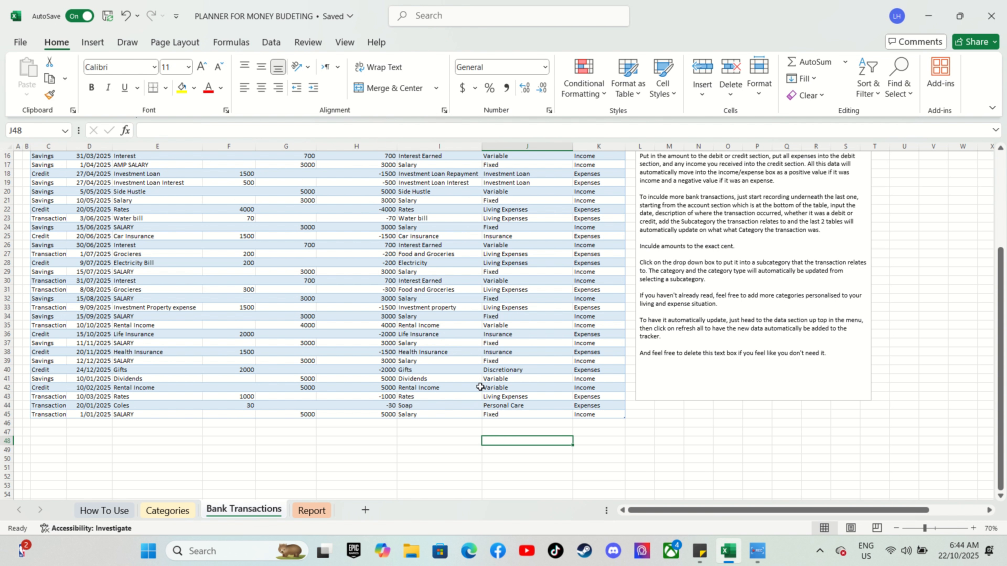
# - Change the subcategory of the SALARY transaction in row 45 to Rates
pyautogui.scroll(5, 511, 411)
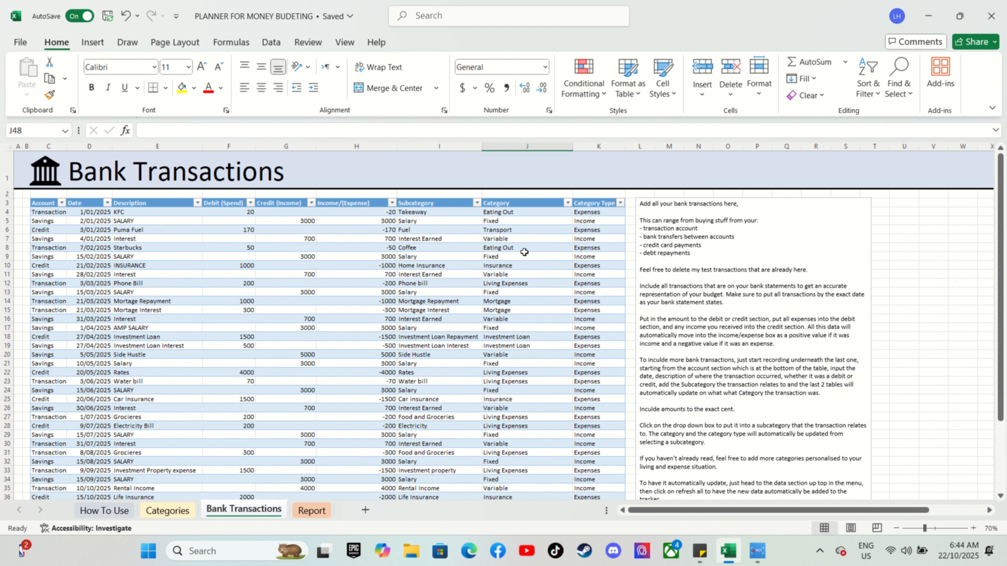
pyautogui.scroll(-4, 592, 273)
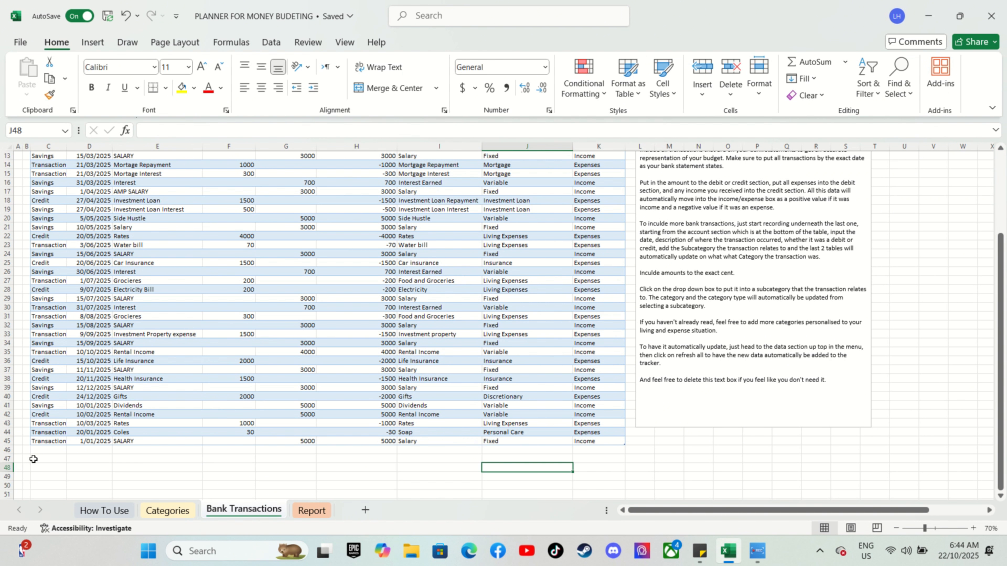
pyautogui.scroll(-2, 48, 448)
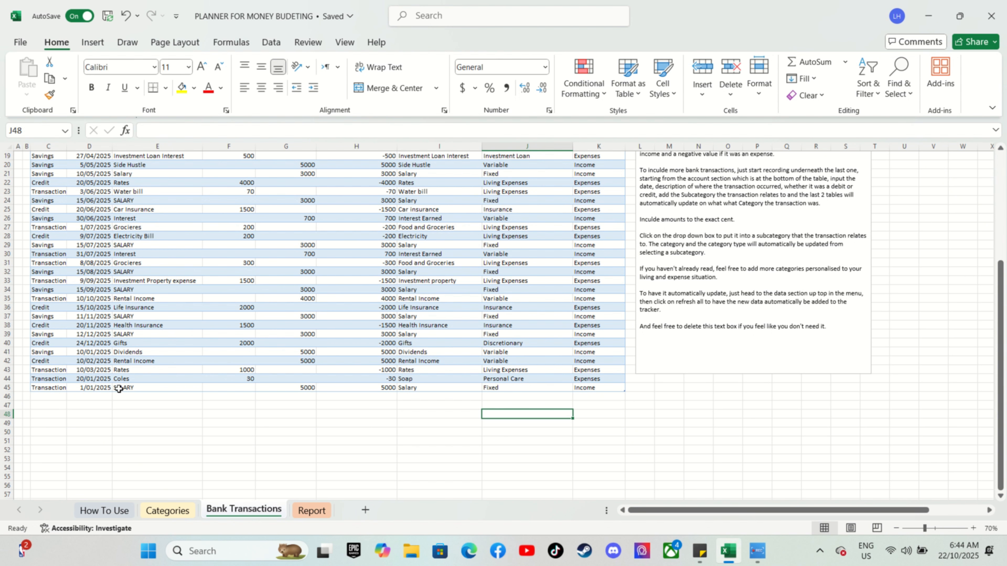
pyautogui.click(406, 398)
pyautogui.click(420, 389)
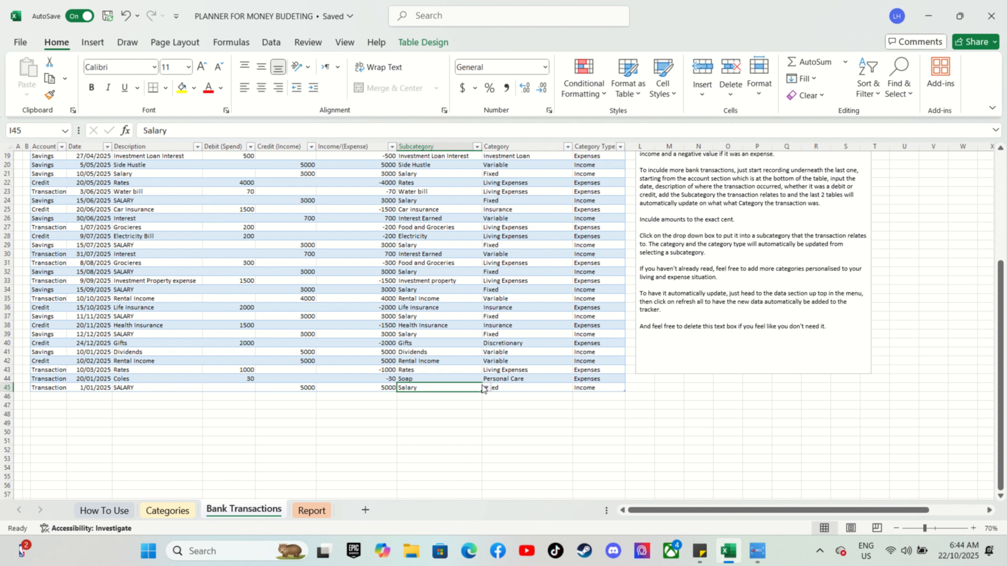
pyautogui.click(485, 386)
pyautogui.press('Down')
pyautogui.press('Down')
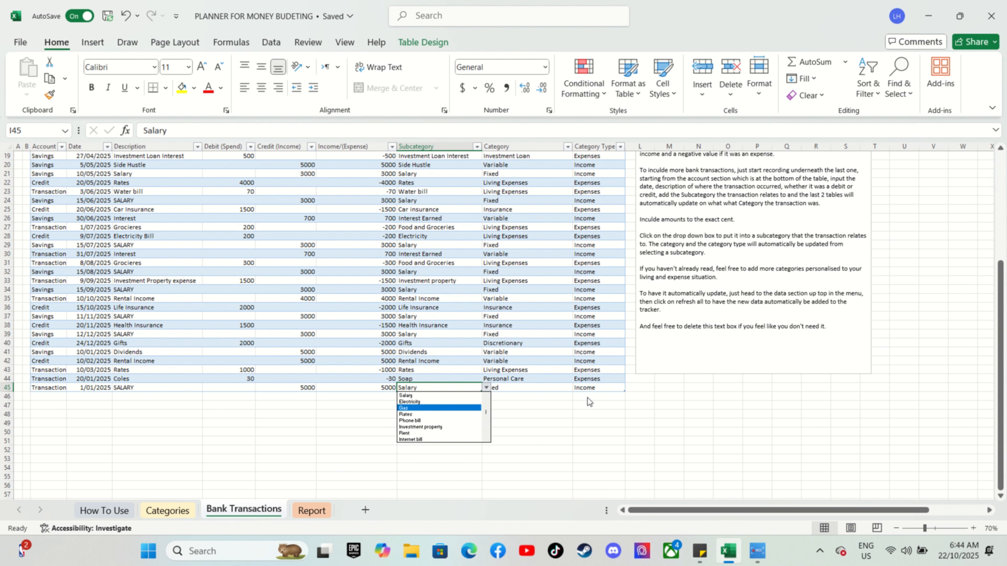
pyautogui.click(442, 415)
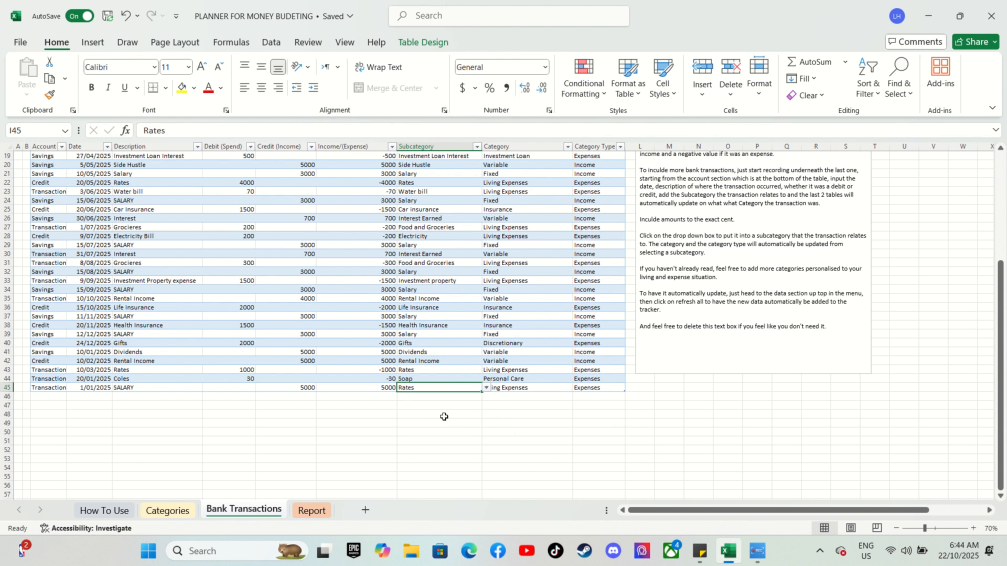
# - Set the subcategory of the row 45 SALARY transaction back to Salary
pyautogui.scroll(6, 514, 378)
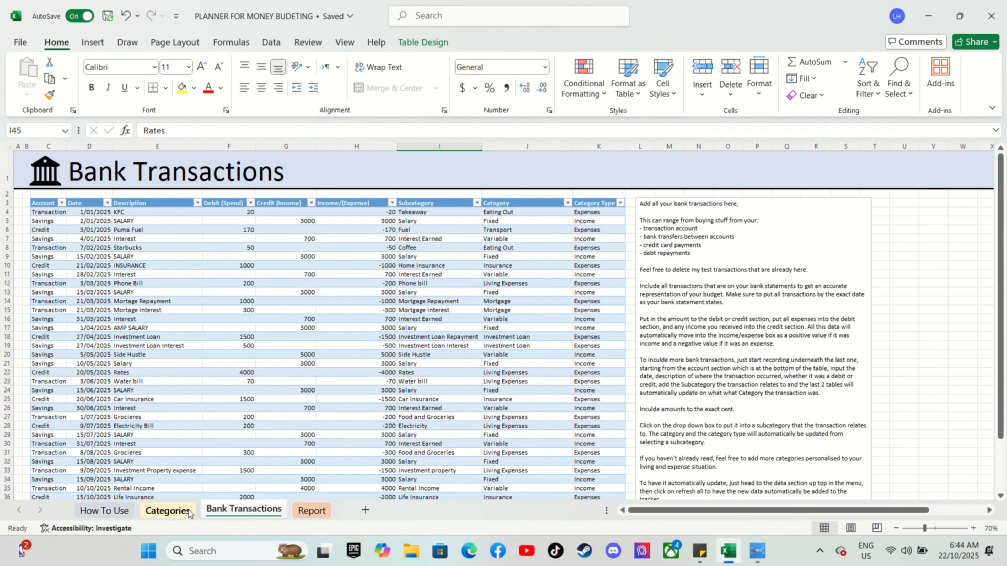
pyautogui.scroll(-4, 485, 379)
pyautogui.click(485, 442)
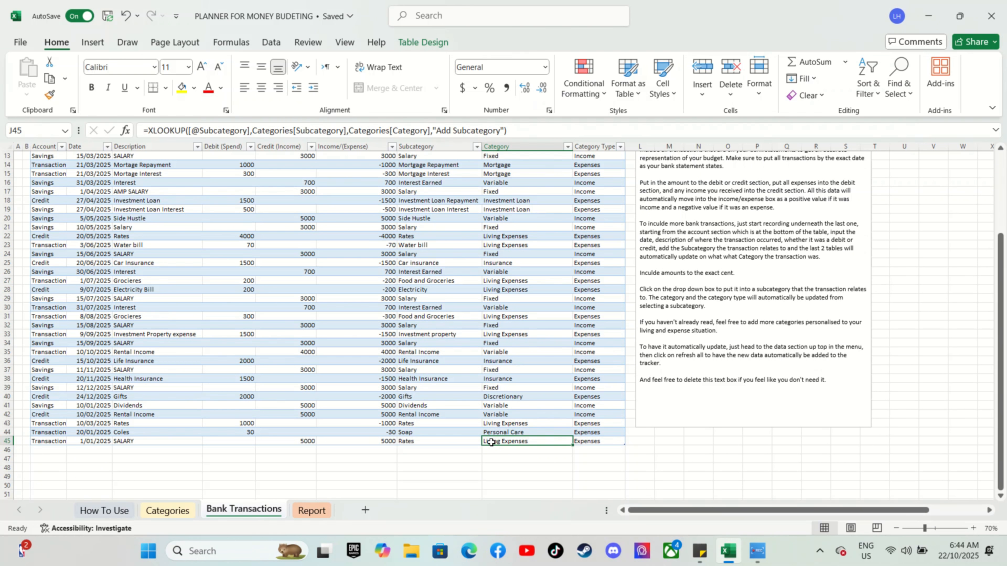
pyautogui.click(475, 441)
pyautogui.click(486, 442)
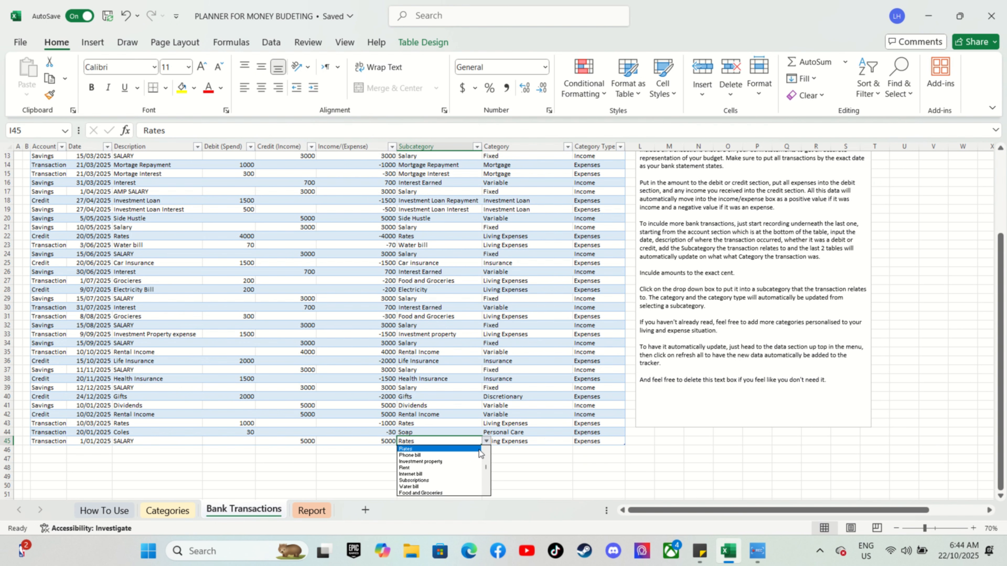
pyautogui.scroll(3, 484, 465)
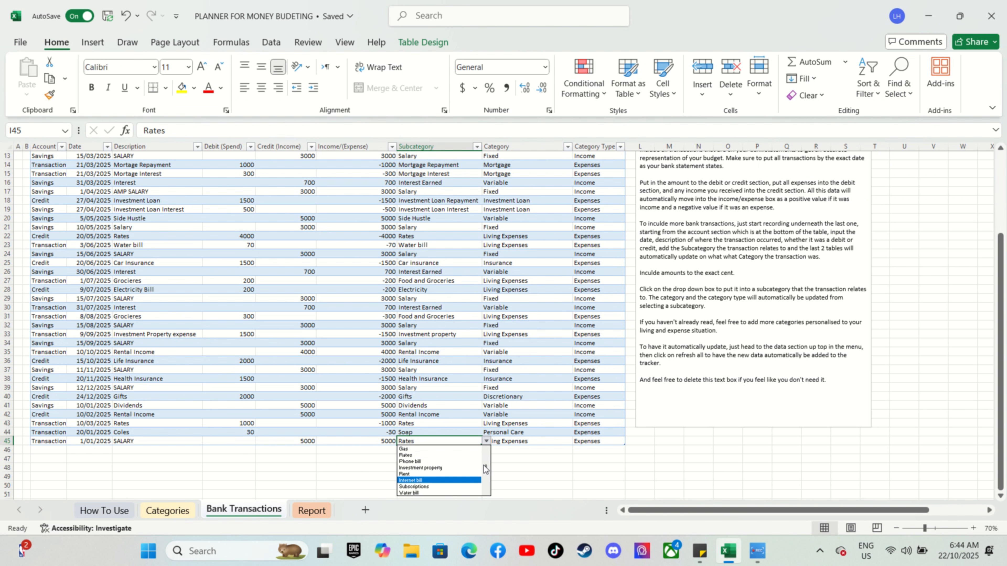
pyautogui.click(439, 492)
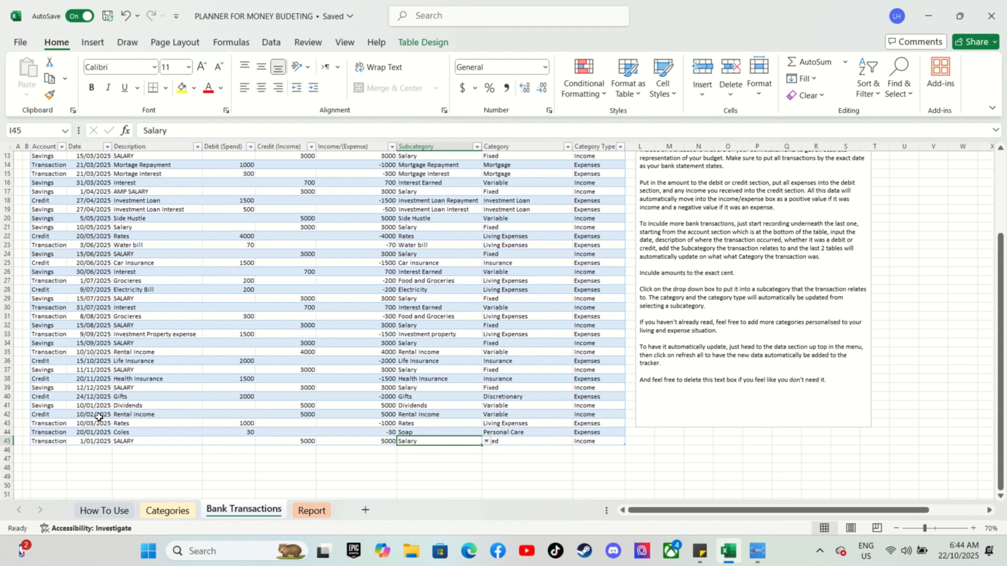
# - Add a transaction in row 46 with account Transaction, date 02/01/2025, description Woolworths and debit 50
pyautogui.click(46, 451)
pyautogui.write('Transaction')
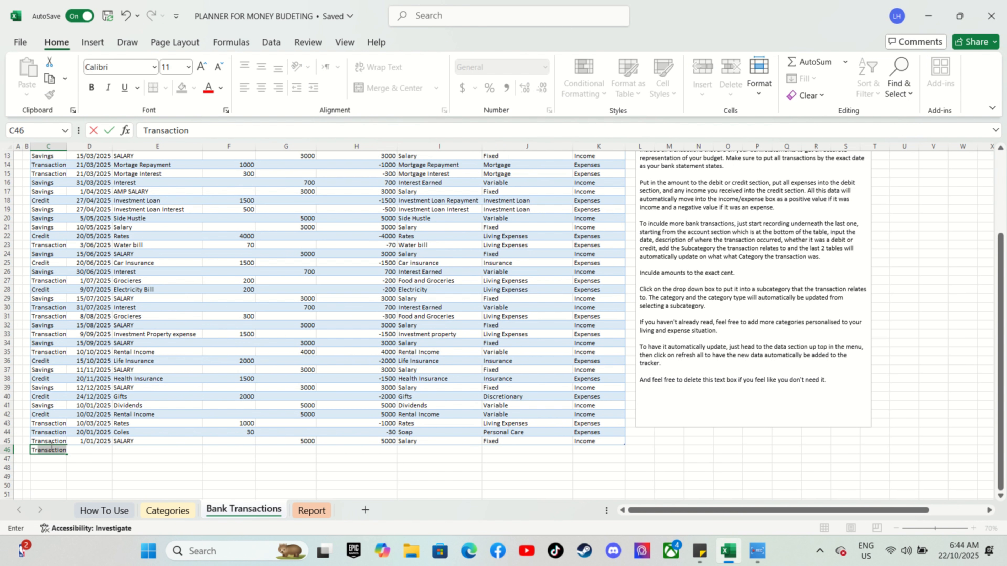
pyautogui.press('Tab')
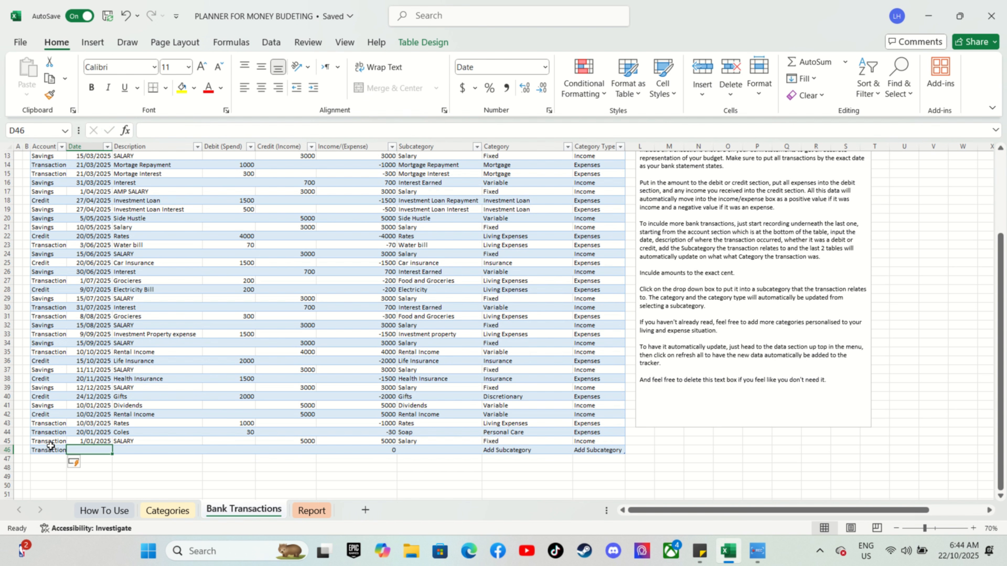
pyautogui.write('02/')
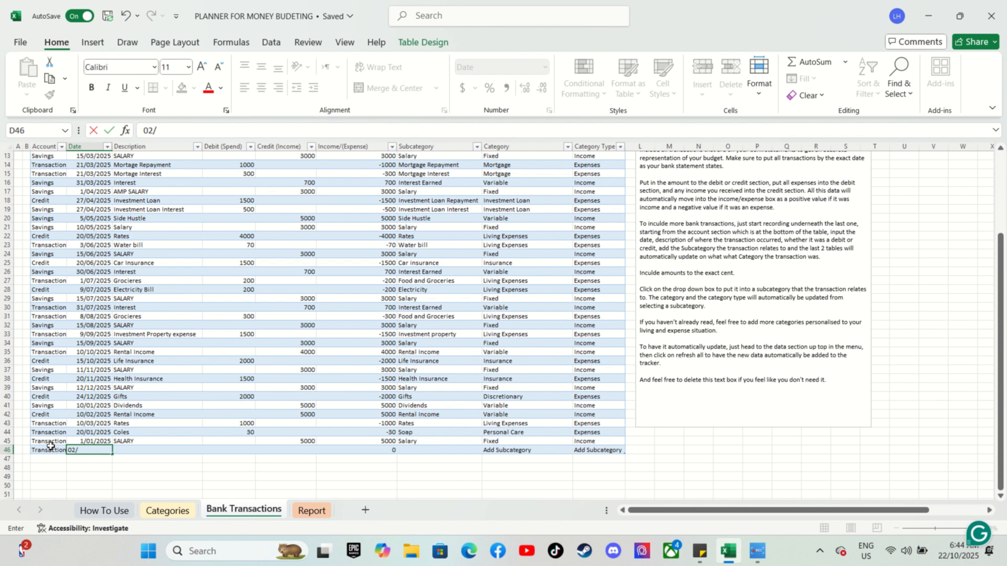
pyautogui.write('01/2025')
pyautogui.press('Tab')
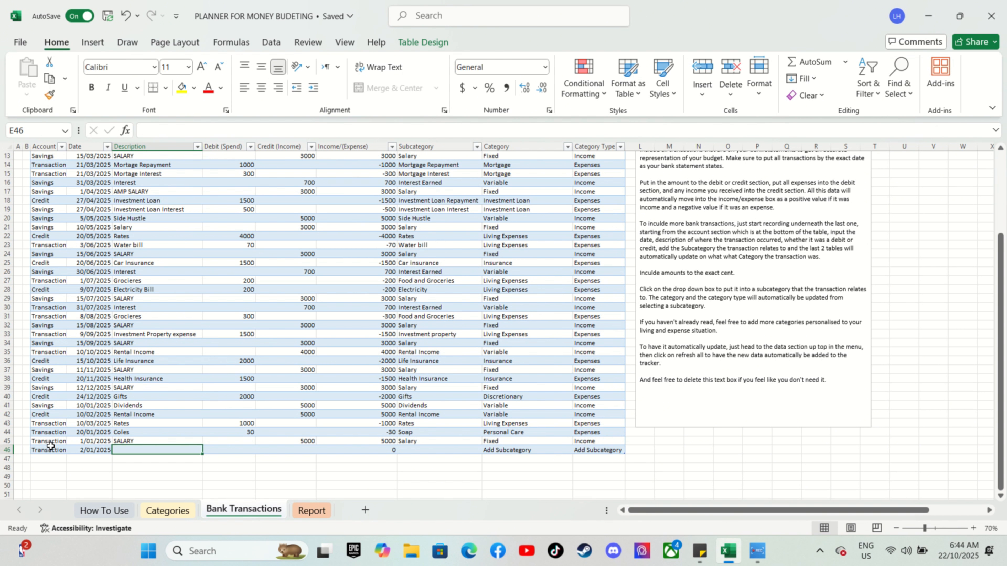
pyautogui.write('Wooli')
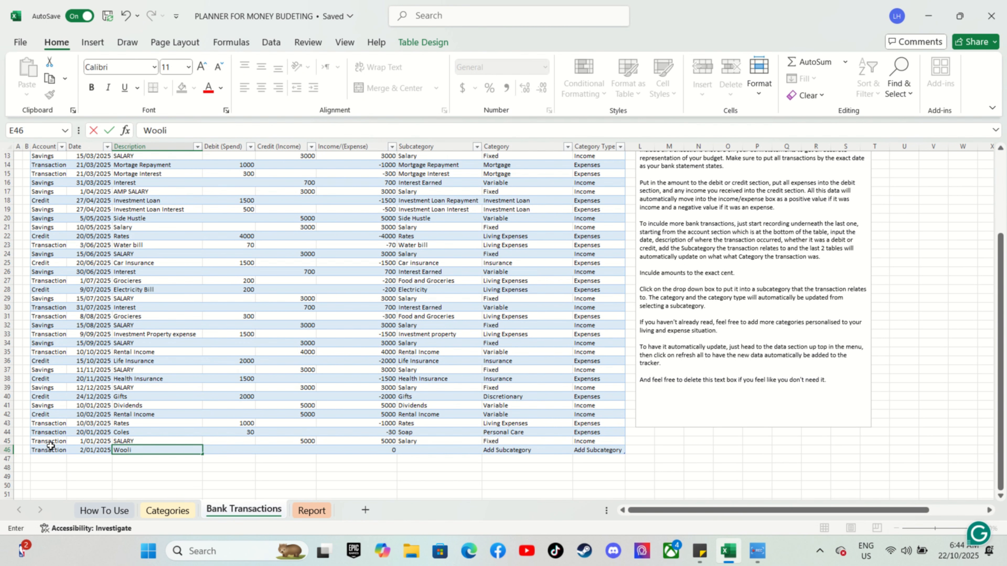
pyautogui.write('worths')
pyautogui.press('Tab')
pyautogui.write('50')
pyautogui.press('Tab')
pyautogui.press('Tab')
pyautogui.press('Tab')
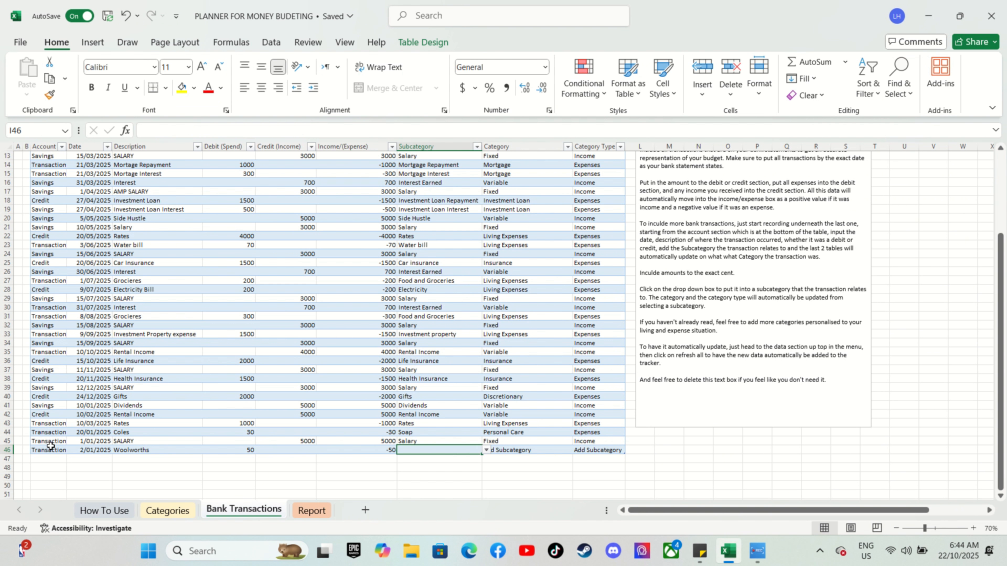
# - Set the subcategory of the Woolworths transaction in row 46 to Shaving Cream
pyautogui.click(486, 450)
pyautogui.moveTo(489, 466); pyautogui.dragTo(486, 507)
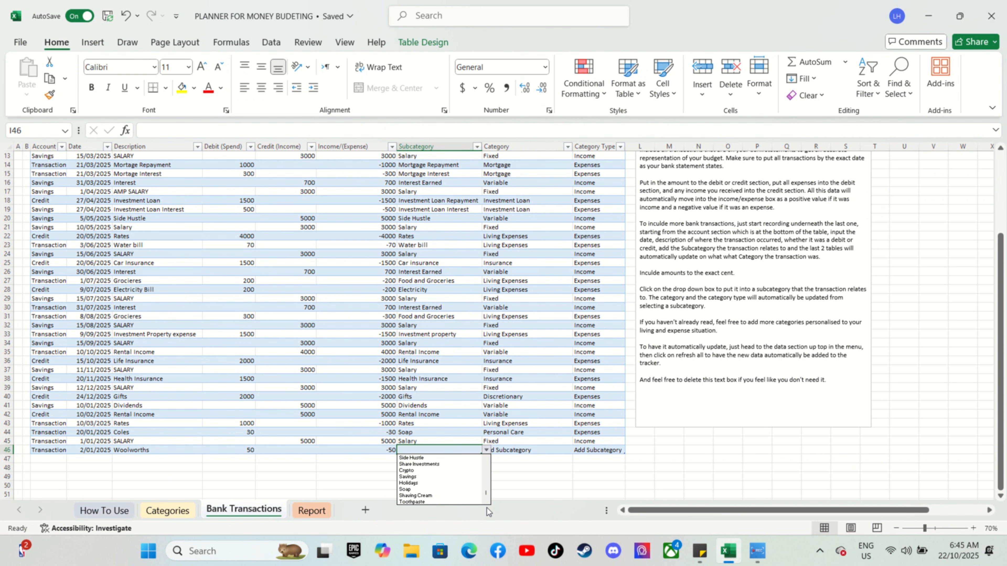
pyautogui.click(434, 496)
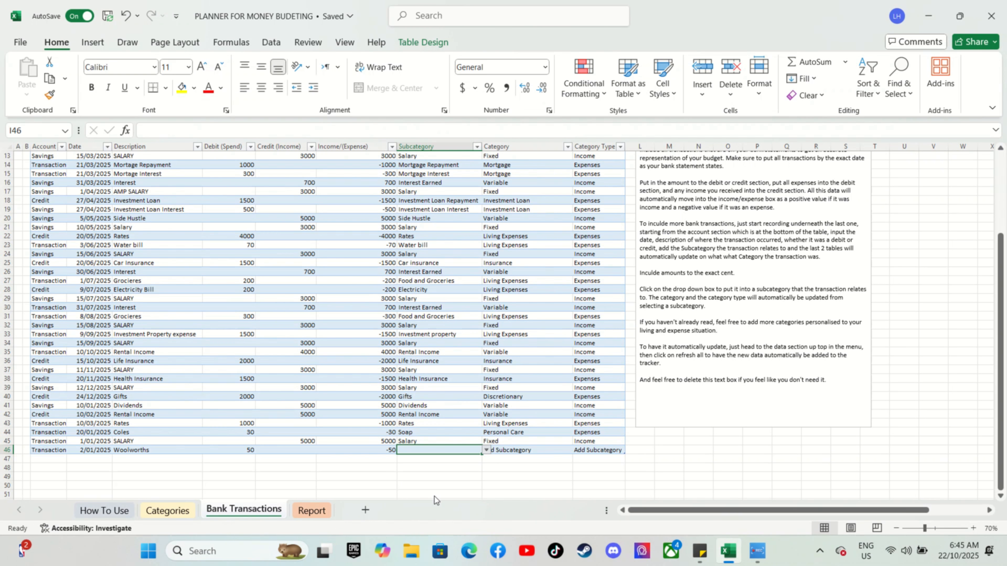
pyautogui.click(515, 460)
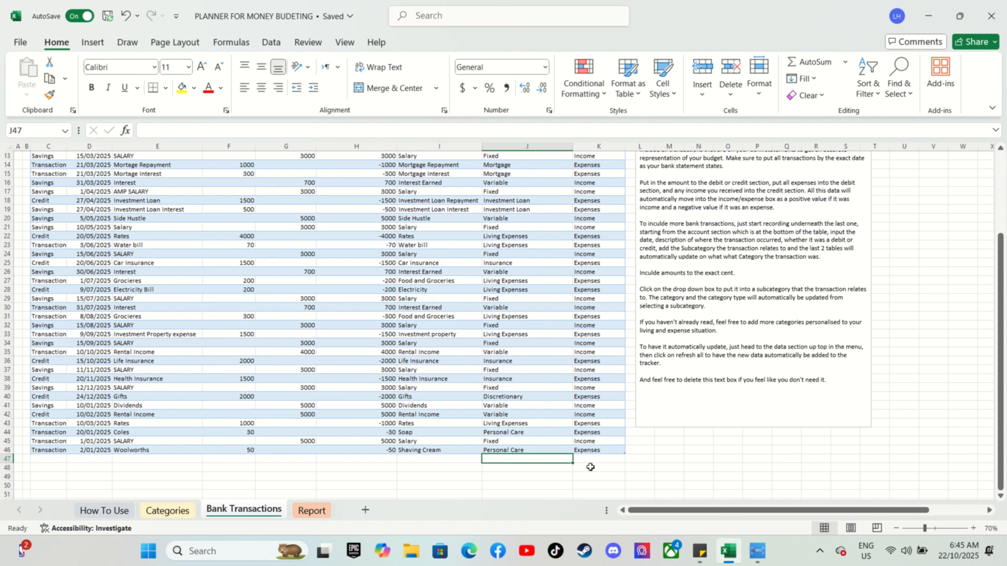
# - Add a transaction in row 47 with account Transaction, date 3/01/2025, description Woolworths and debit 100
pyautogui.click(47, 458)
pyautogui.write('Tra')
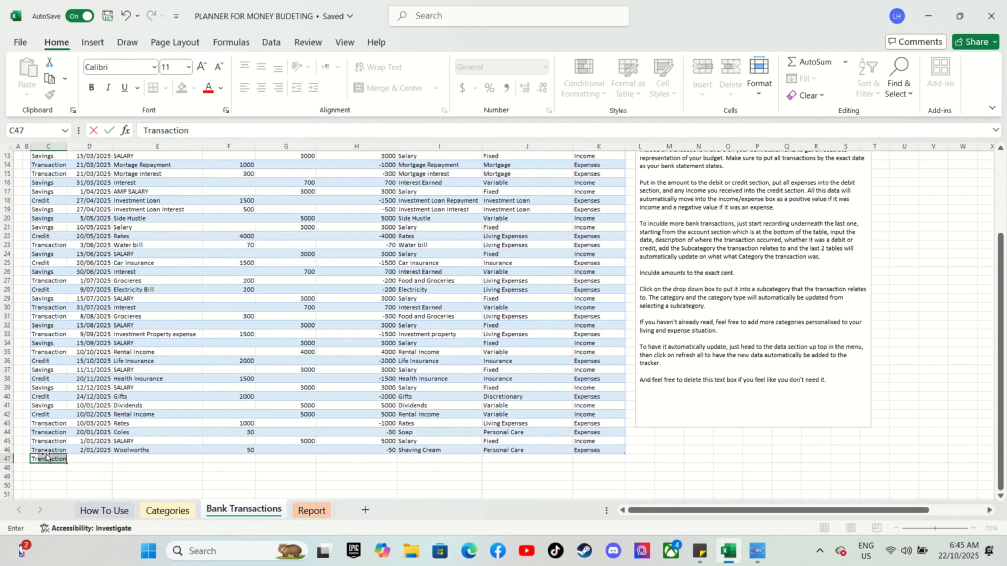
pyautogui.write('nsaction')
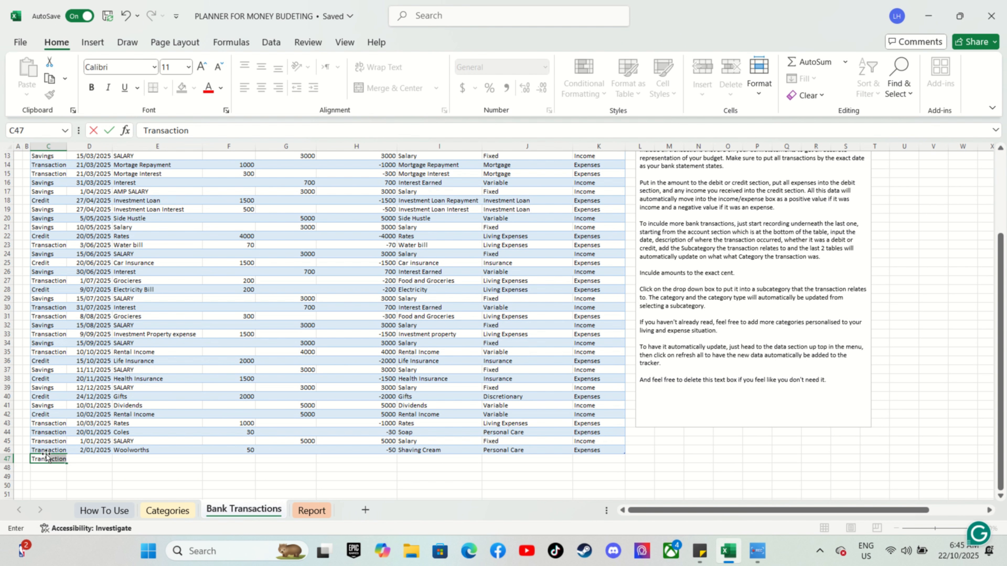
pyautogui.press('Return')
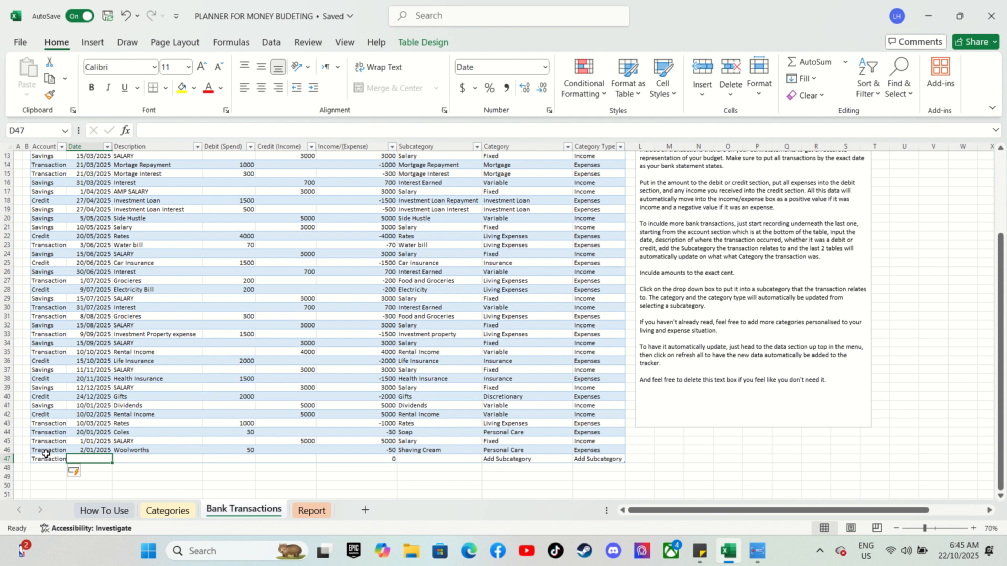
pyautogui.write('3')
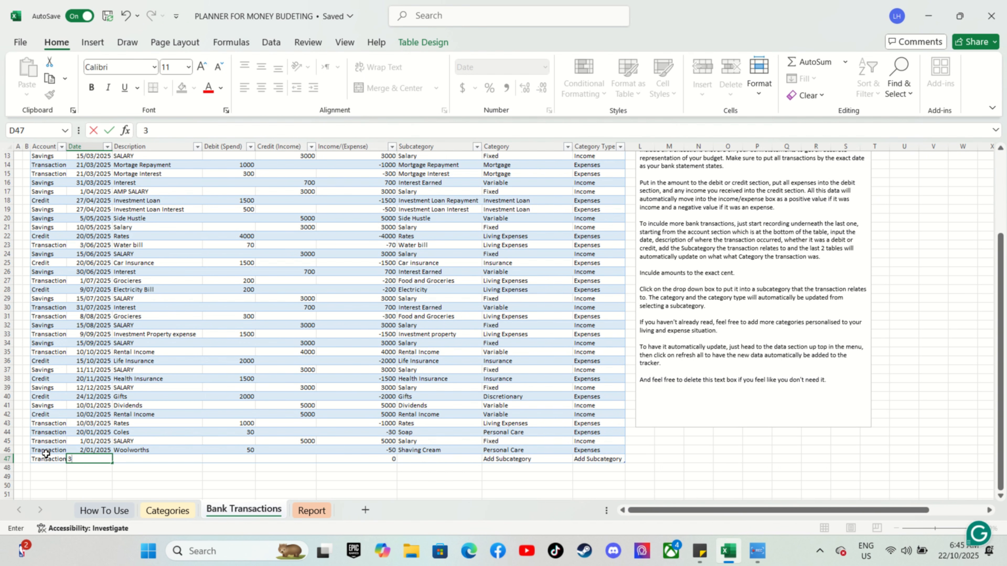
pyautogui.write('/01/2025')
pyautogui.press('Tab')
pyautogui.write('Wo')
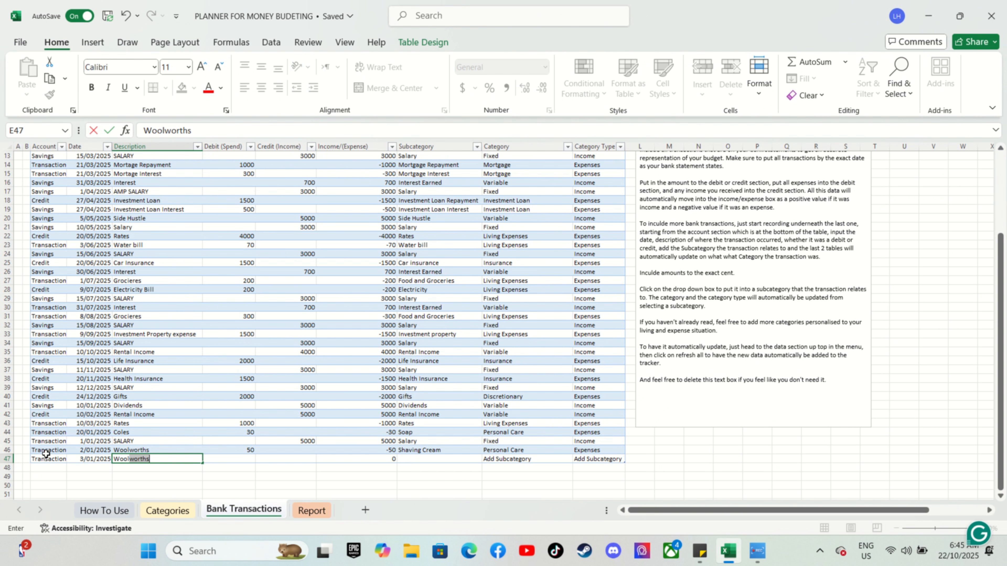
pyautogui.press('Tab')
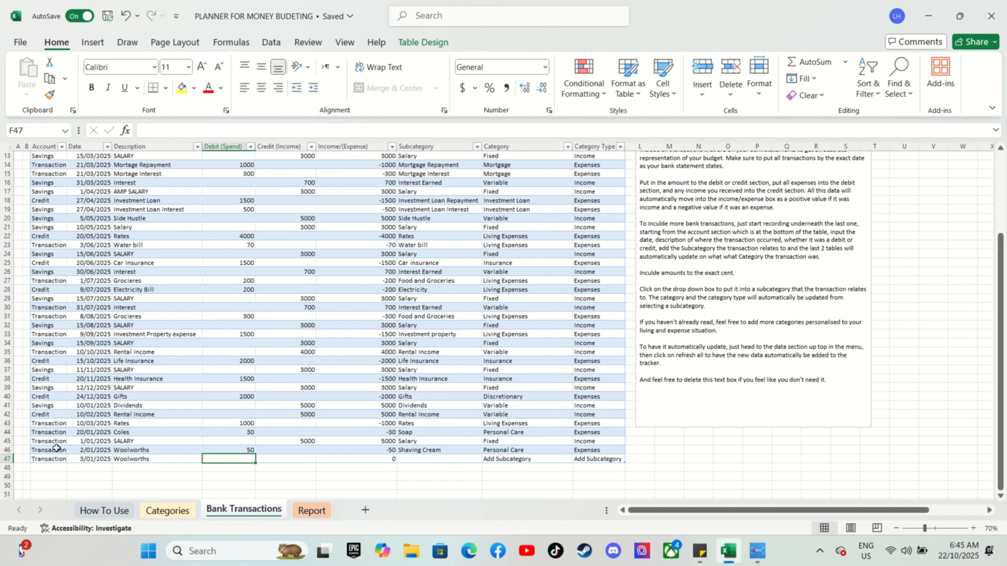
pyautogui.write('100')
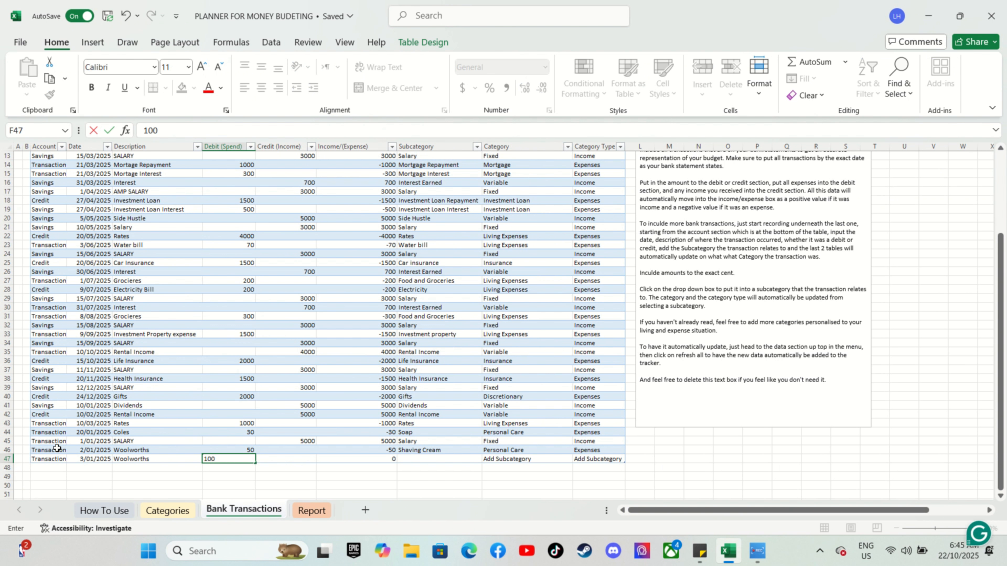
pyautogui.press('Tab')
pyautogui.press('Tab')
pyautogui.press('Tab')
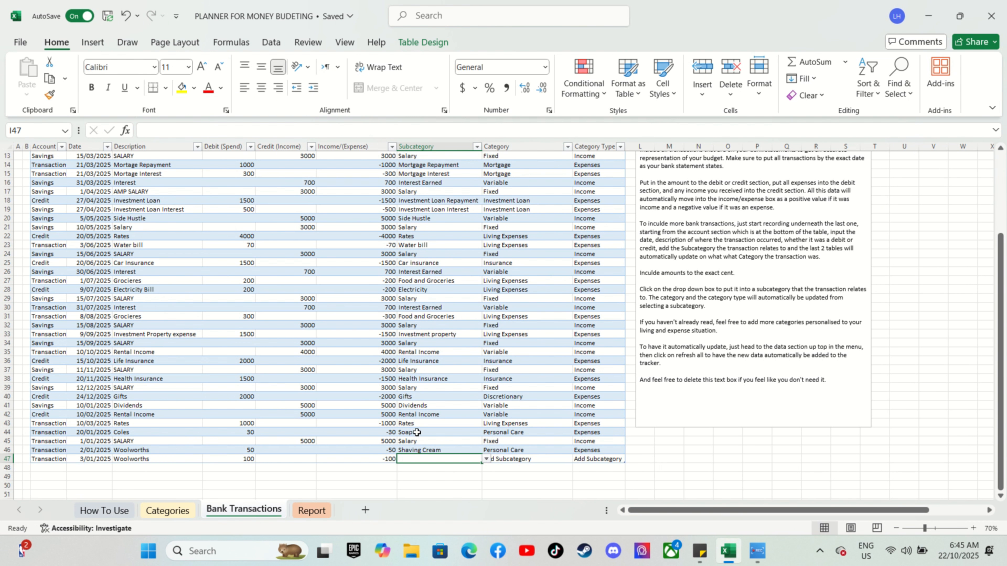
# - Set the subcategory of the Woolworths transaction in row 47 to Toothpaste
pyautogui.click(486, 458)
pyautogui.scroll(-3, 487, 480)
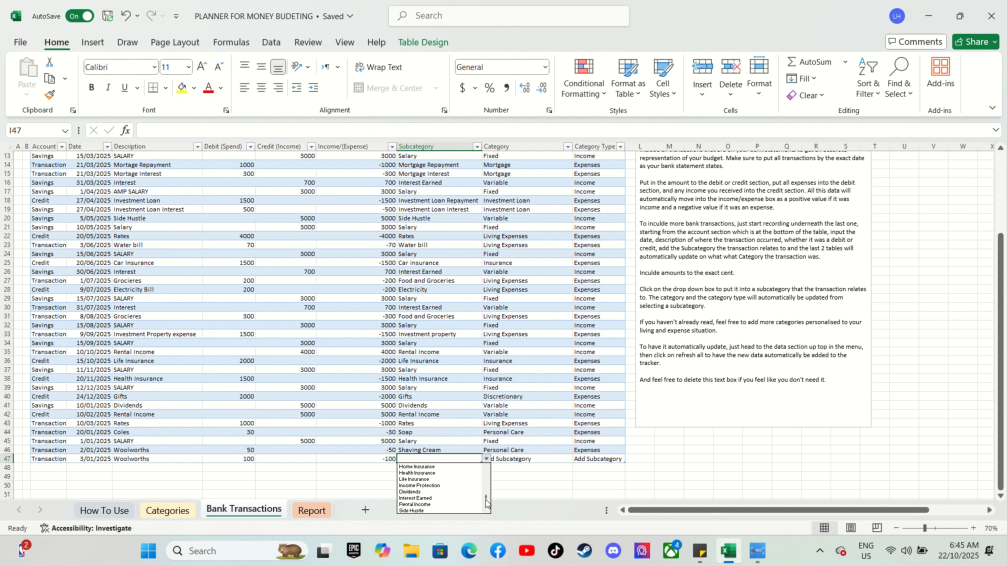
pyautogui.click(446, 510)
pyautogui.click(454, 474)
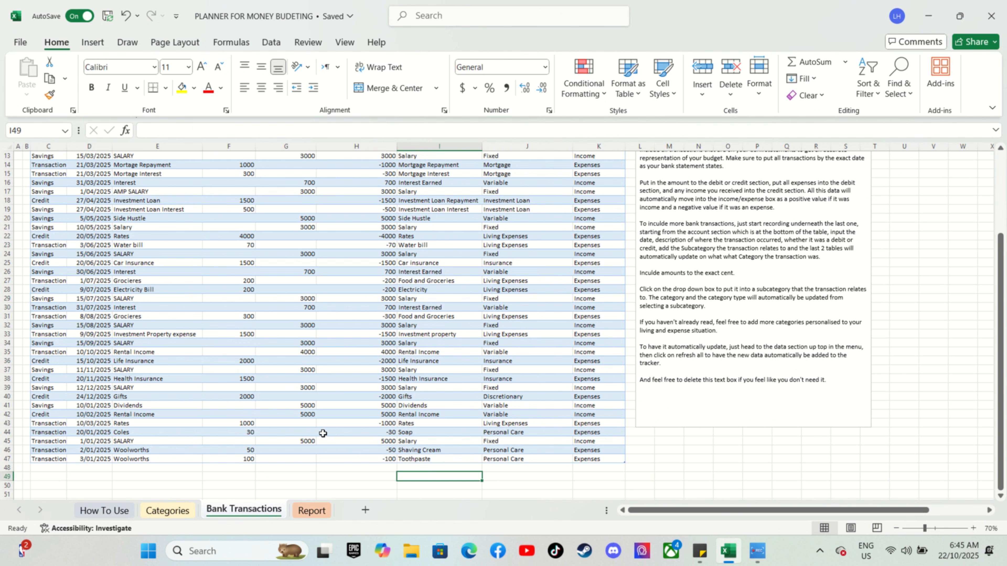
# - Review the bank transactions table and the instruction notes beside it
pyautogui.scroll(3, 321, 434)
pyautogui.scroll(1, 117, 331)
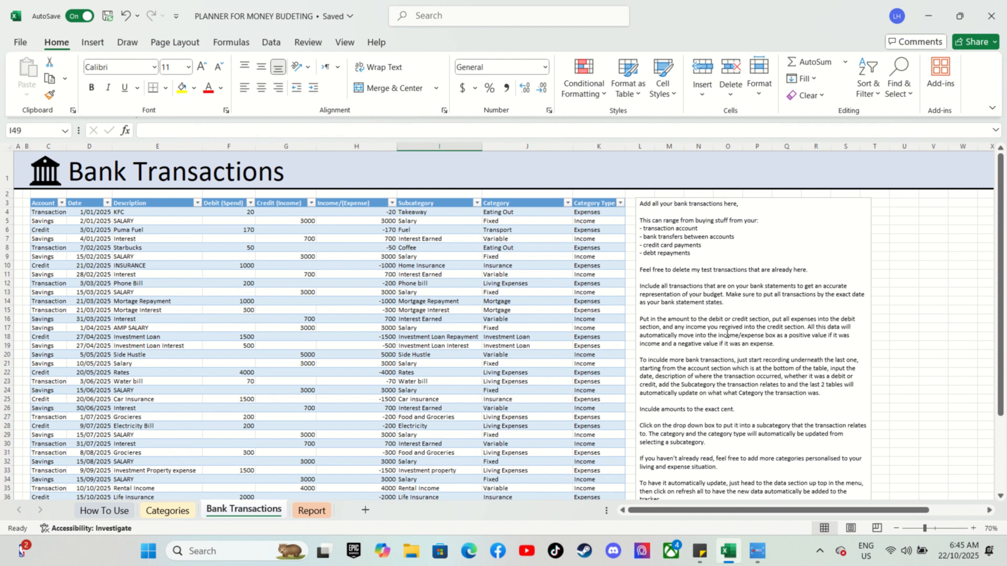
pyautogui.moveTo(1004, 281); pyautogui.dragTo(984, 359)
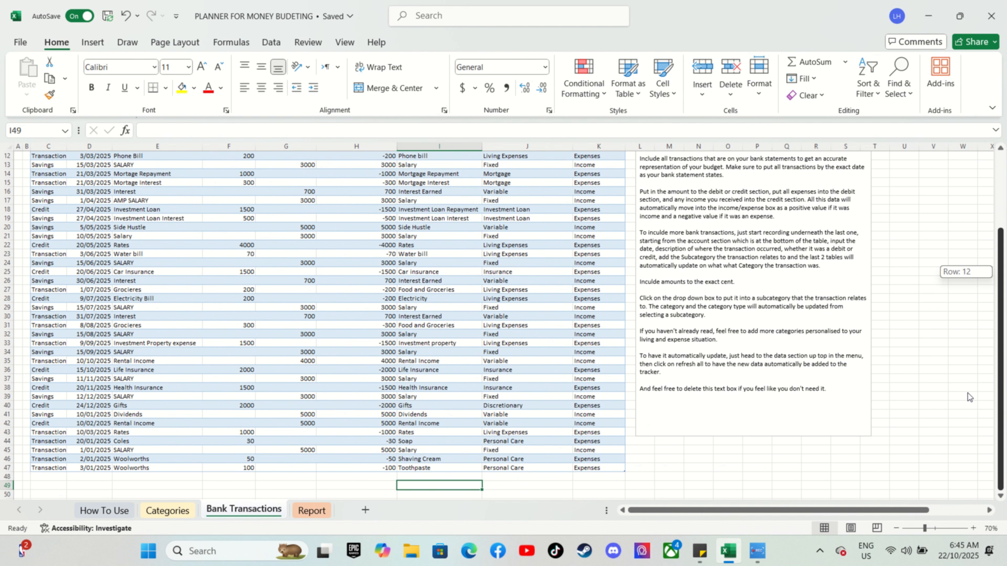
pyautogui.scroll(4, 47, 357)
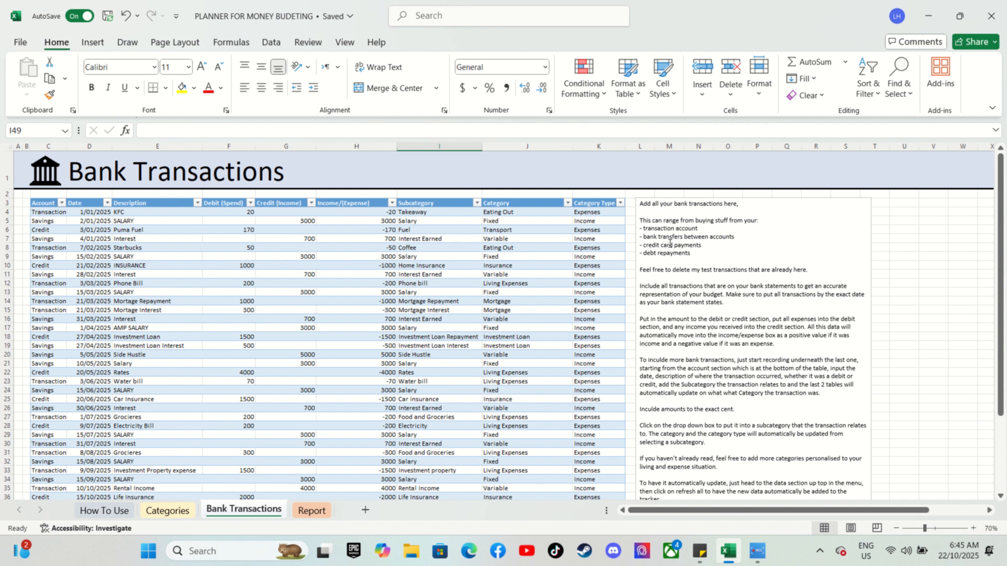
pyautogui.scroll(-8, 527, 412)
pyautogui.scroll(3, 397, 476)
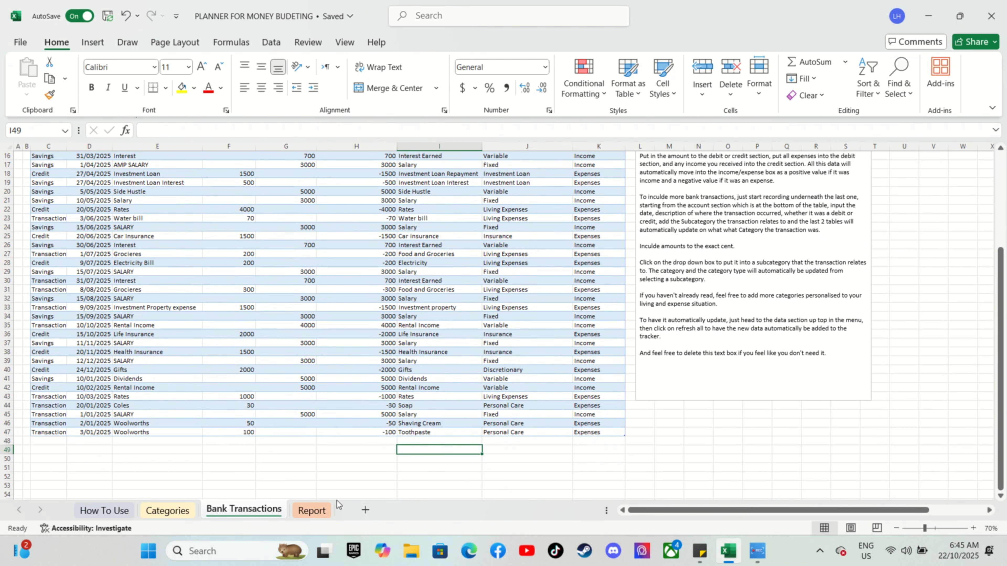
# - Refresh all data for the dashboard on the Report sheet, and return to the Bank Transactions sheet
pyautogui.click(312, 510)
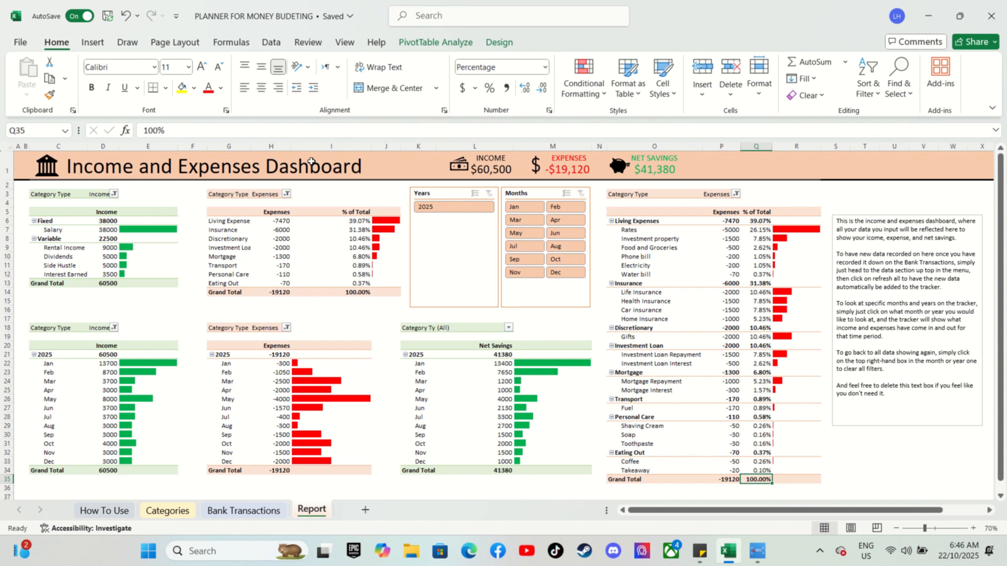
pyautogui.click(268, 47)
pyautogui.click(263, 71)
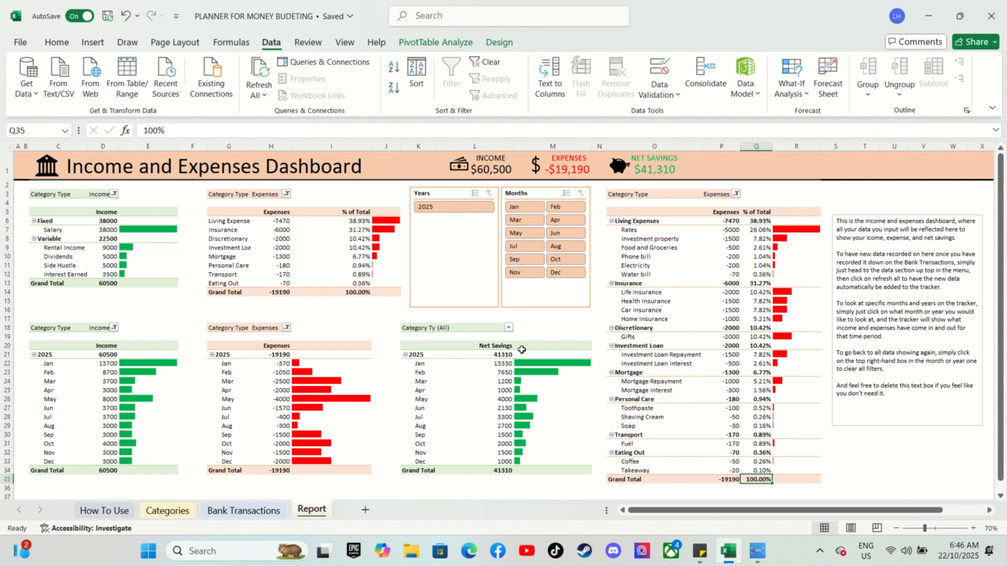
pyautogui.click(244, 511)
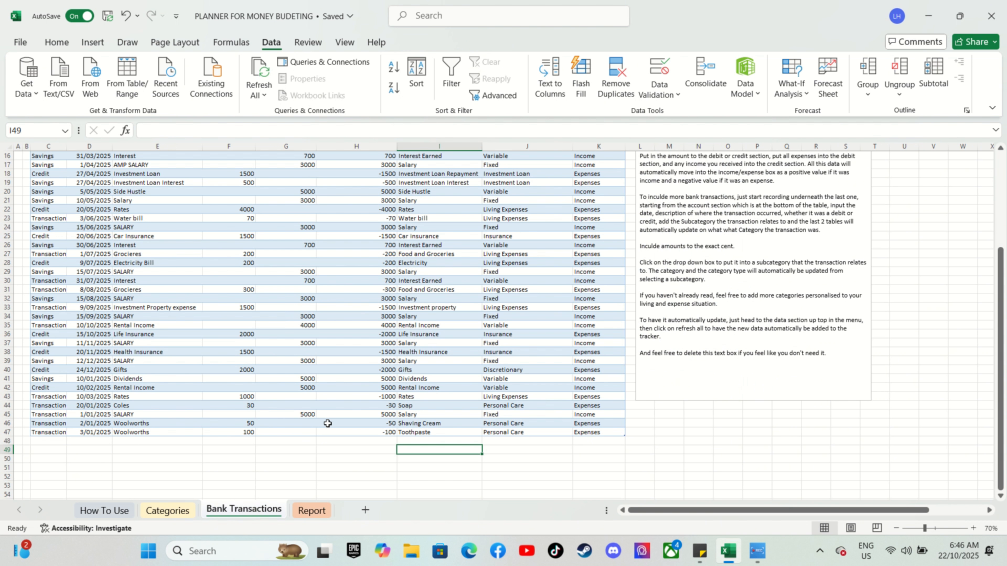